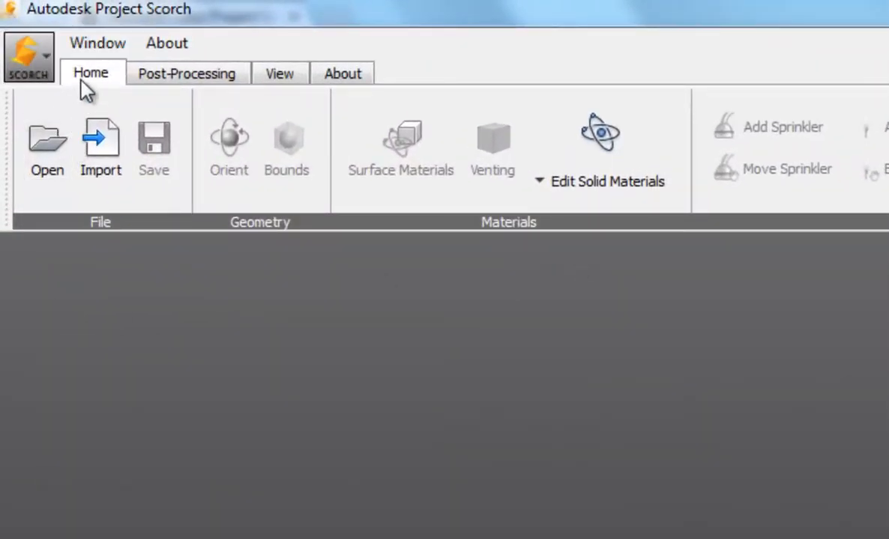
click(185, 78)
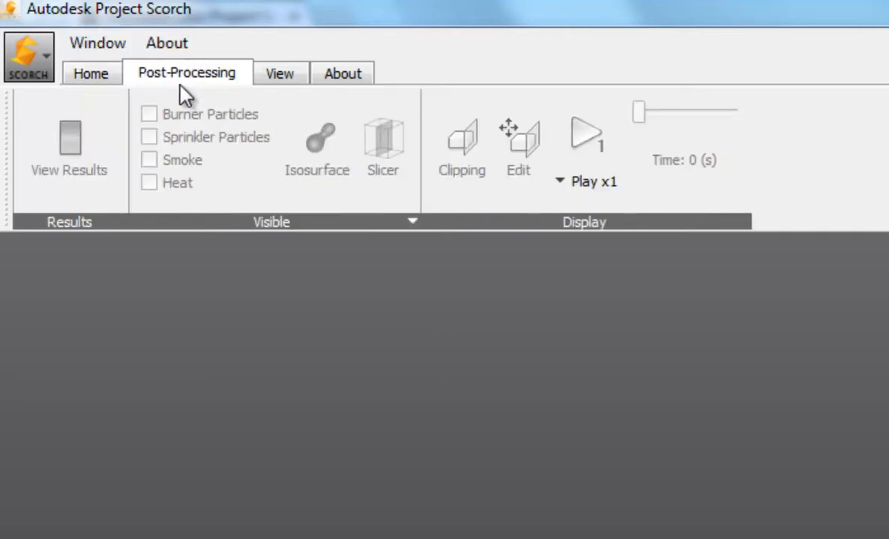
click(259, 75)
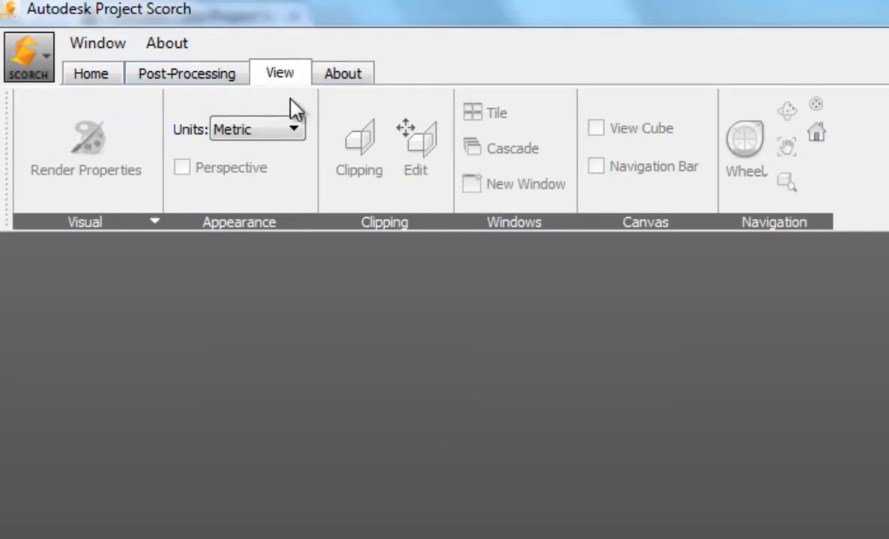
click(338, 78)
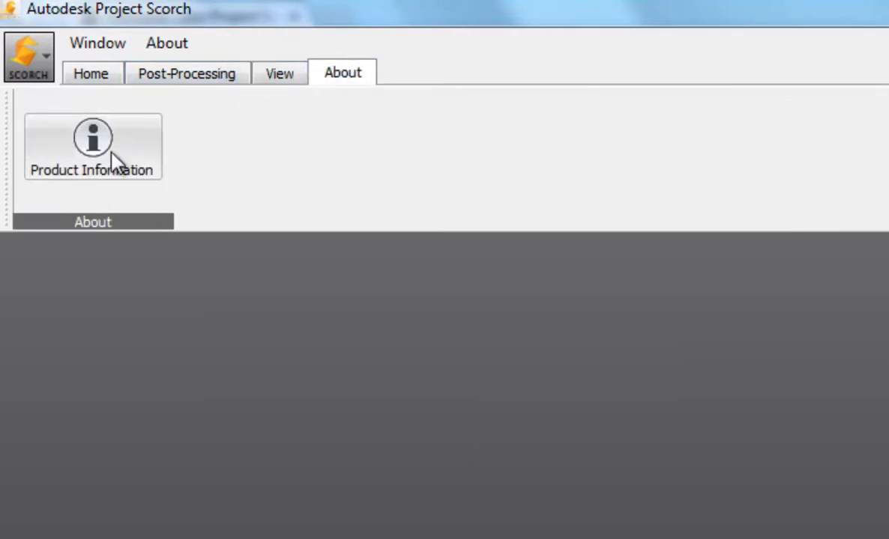
click(84, 75)
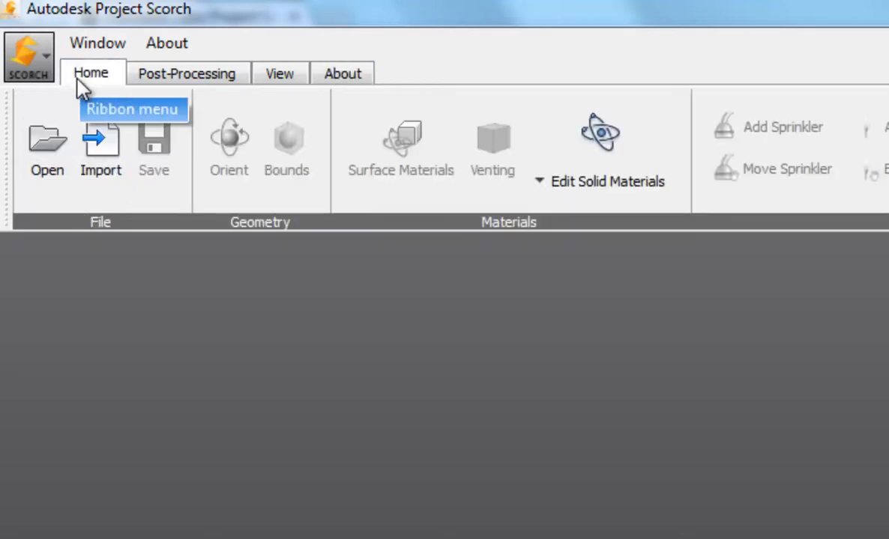
- Review the file formats supported for model import and close the import dialog without choosing a file
click(50, 63)
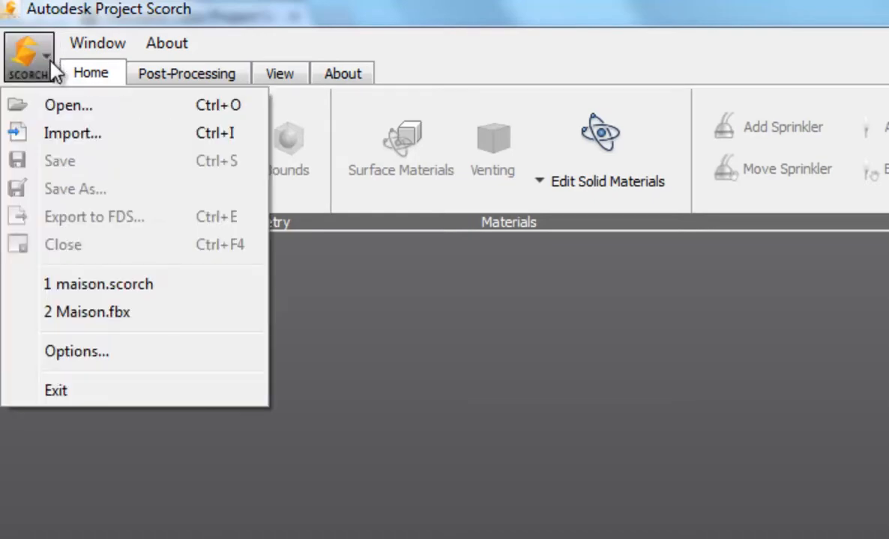
click(59, 135)
click(172, 98)
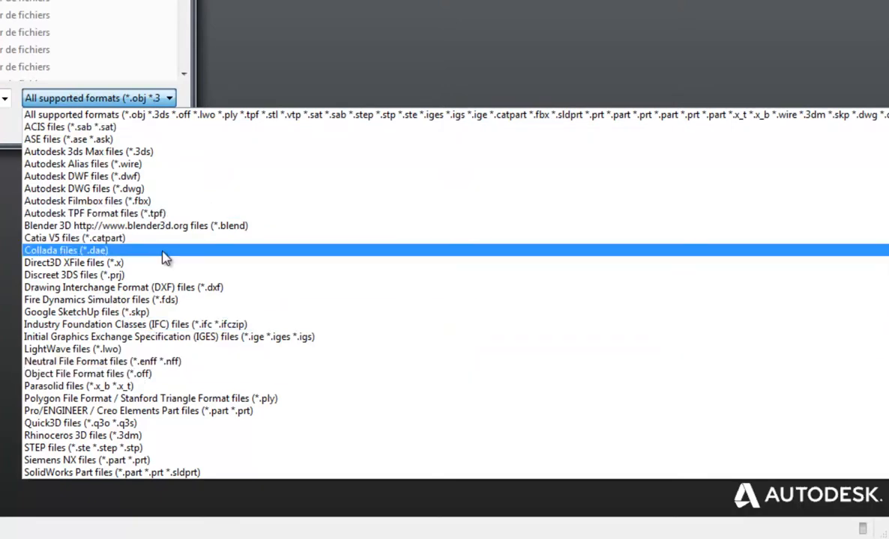
scroll(165, 256, down, 2)
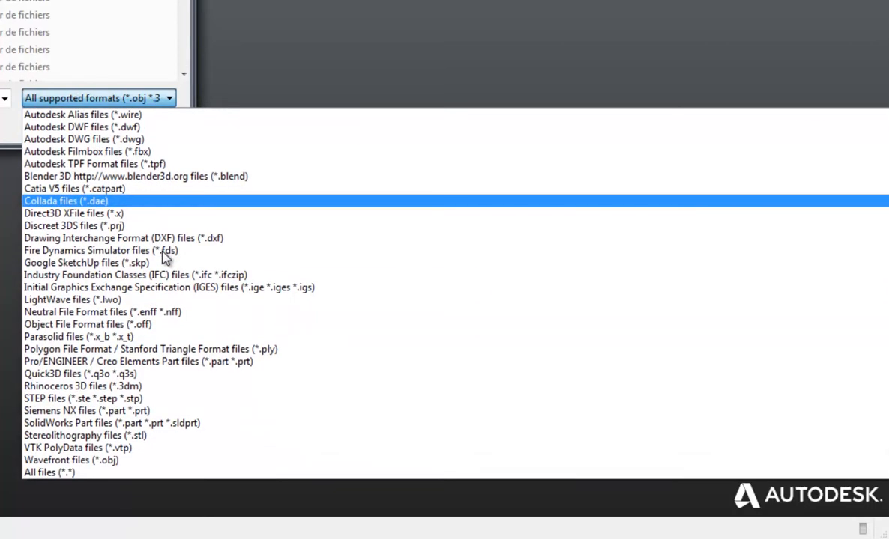
scroll(165, 254, up, 2)
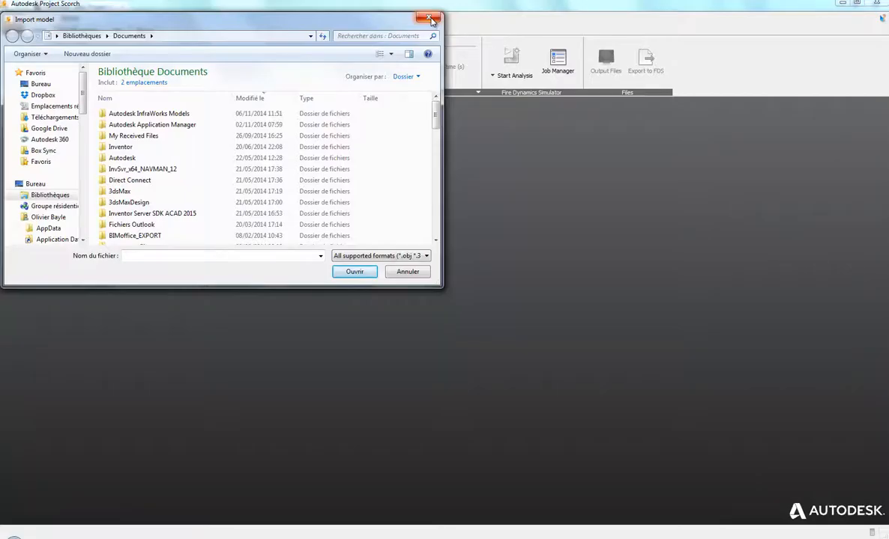
click(428, 18)
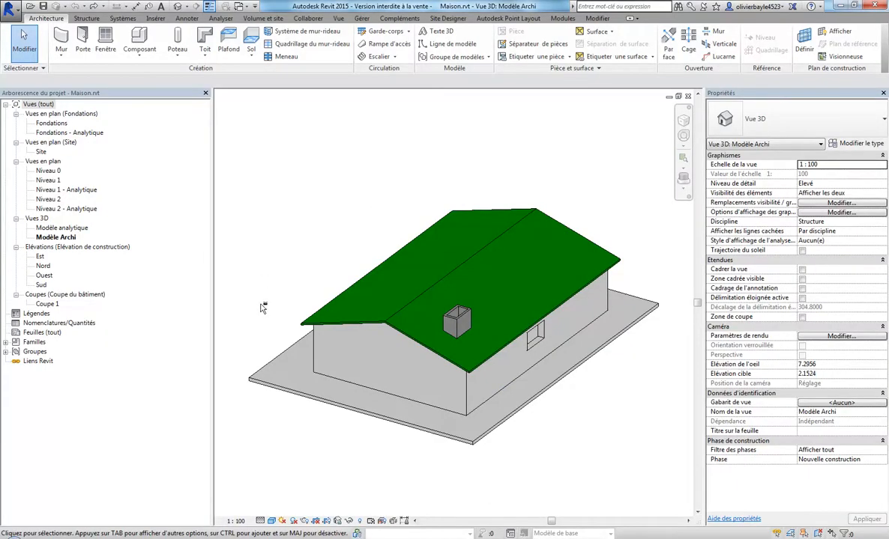
- In Revit, temporarily hide the roof of the house in the Modèle Archi 3D view and examine the interior
shift+middle_drag(262, 308, 176, 296)
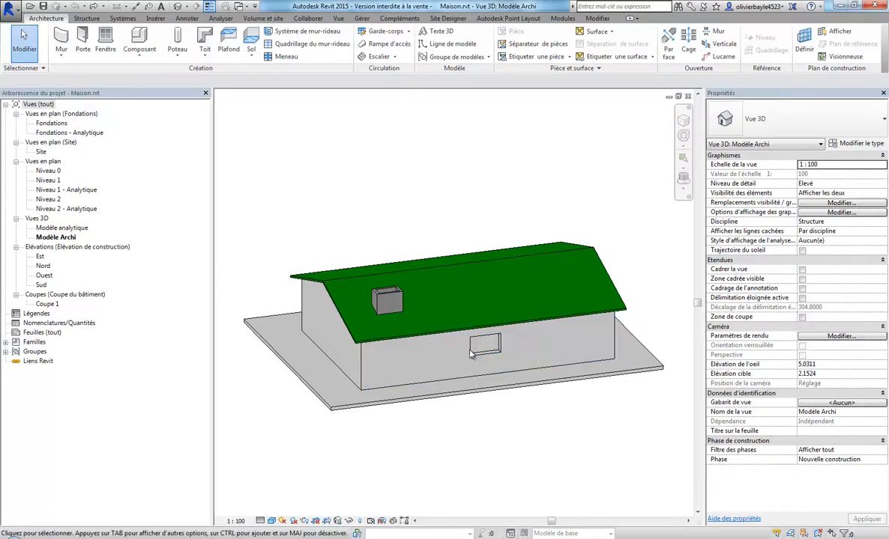
shift+middle_drag(379, 341, 454, 338)
click(436, 330)
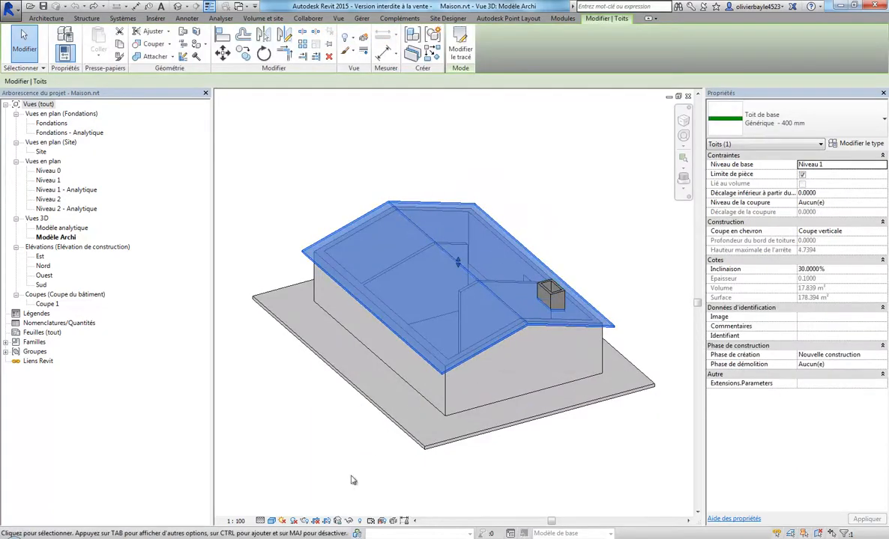
click(350, 521)
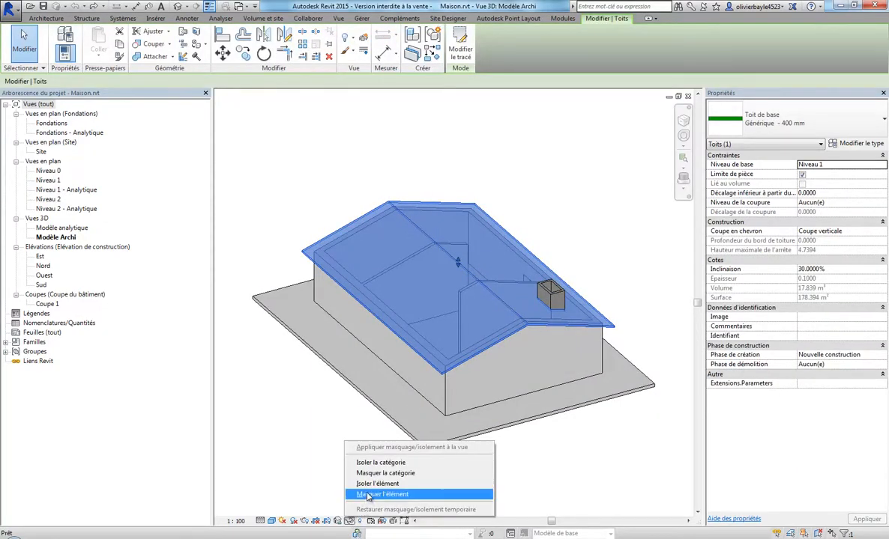
click(368, 496)
shift+middle_drag(368, 496, 363, 439)
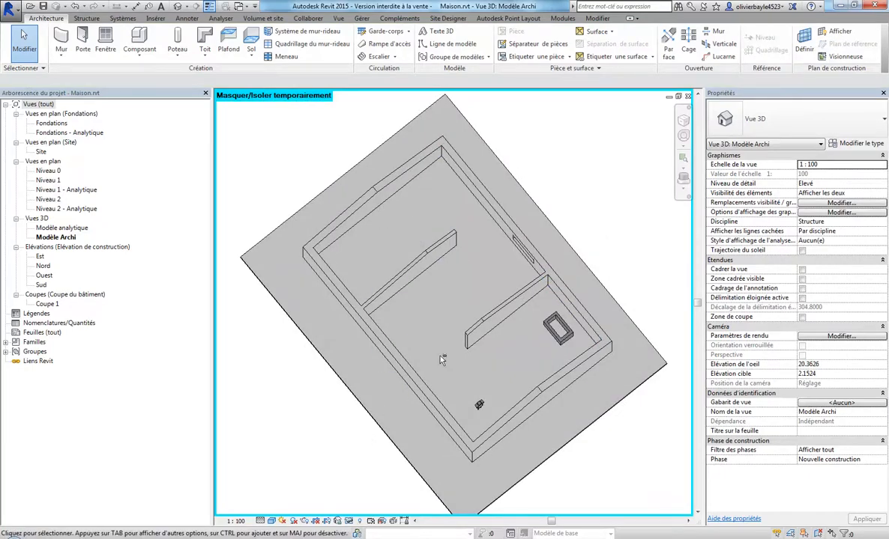
shift+middle_drag(429, 310, 445, 226)
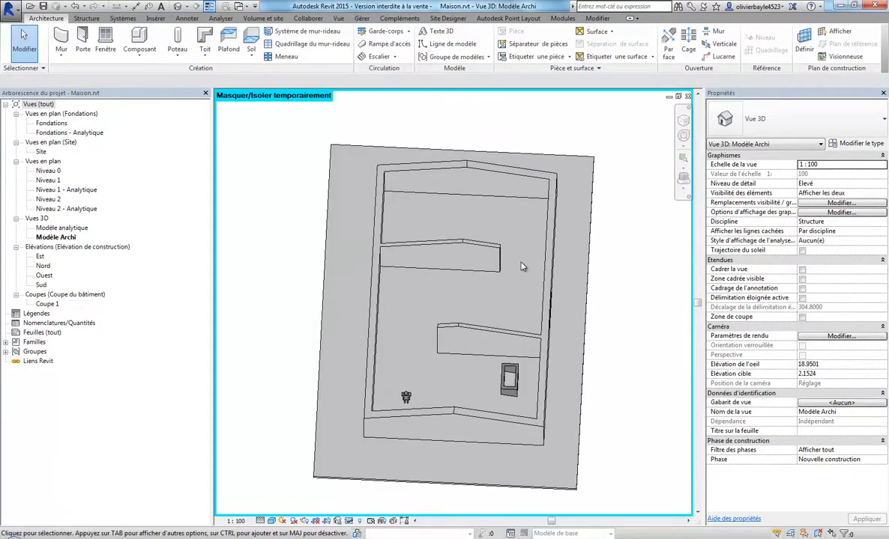
shift+middle_drag(420, 384, 531, 371)
scroll(529, 277, up, 5)
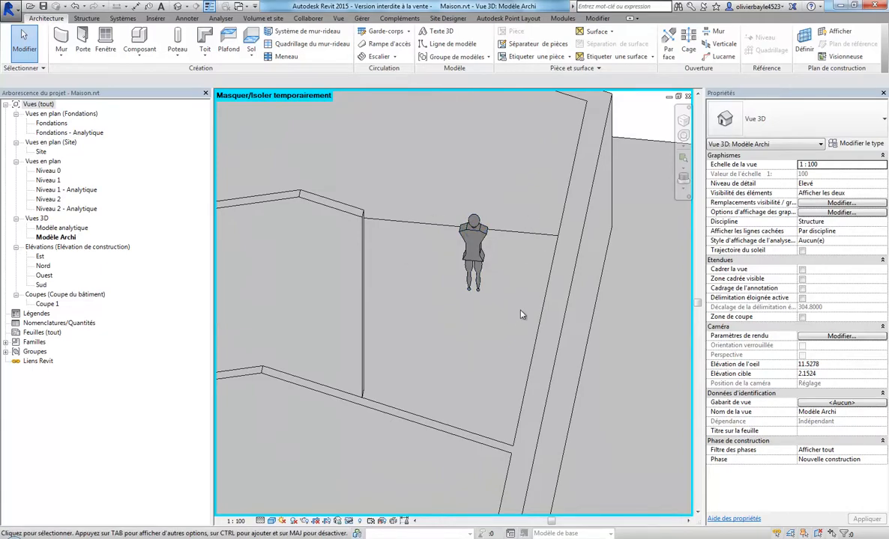
shift+middle_drag(435, 212, 297, 391)
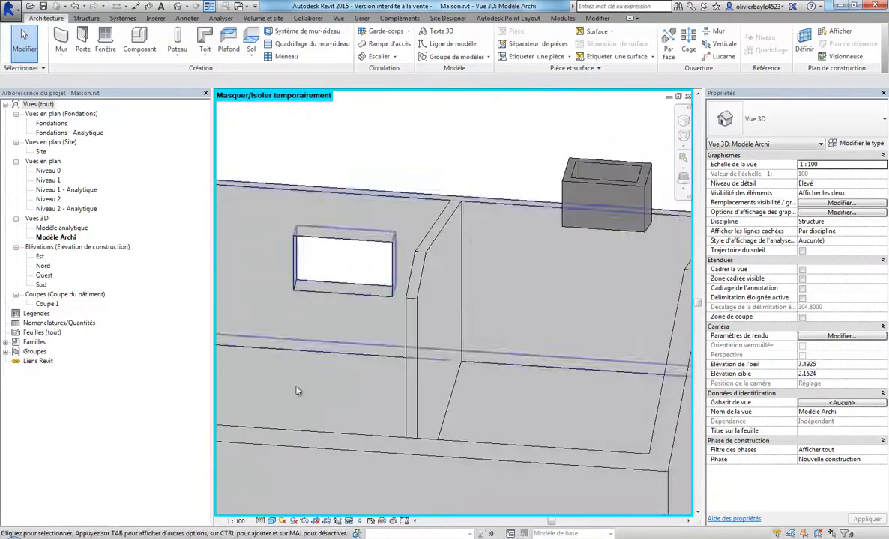
- Restore the temporarily hidden roof in the 3D view
click(349, 520)
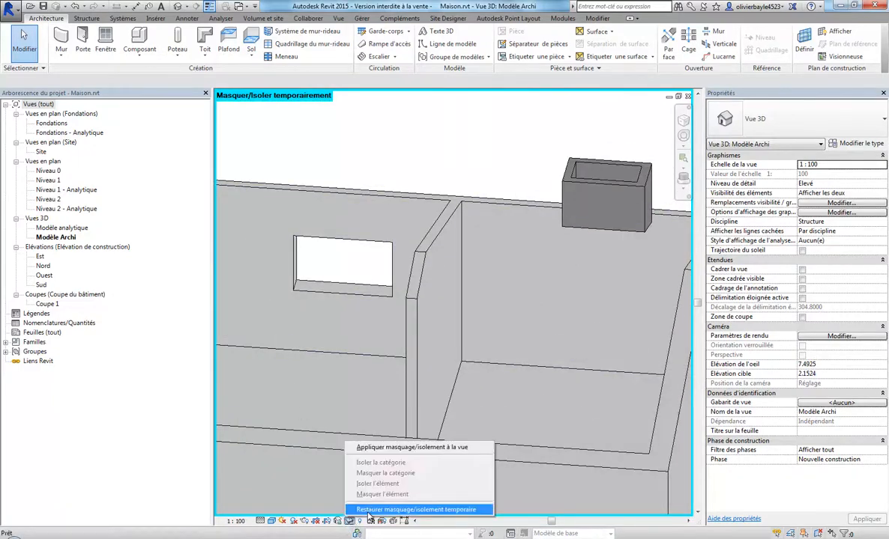
click(368, 512)
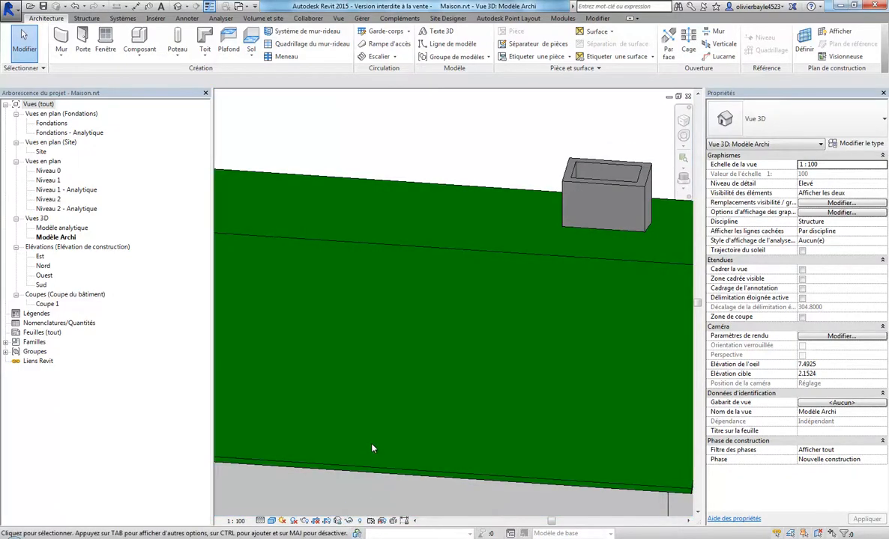
scroll(373, 447, down, 5)
middle_drag(460, 396, 562, 283)
shift+middle_drag(514, 379, 415, 381)
- Look up the FBX option among the export formats for the 3D view and leave the export choices
click(9, 7)
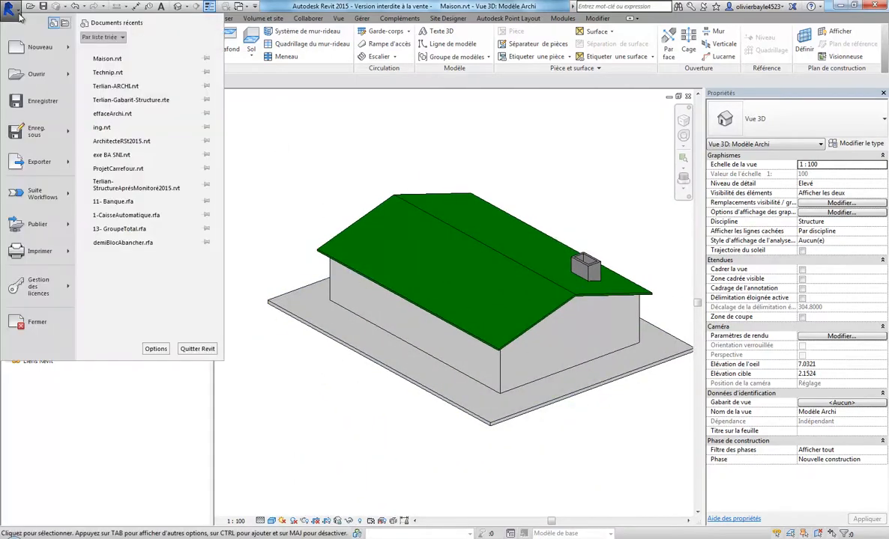
click(66, 157)
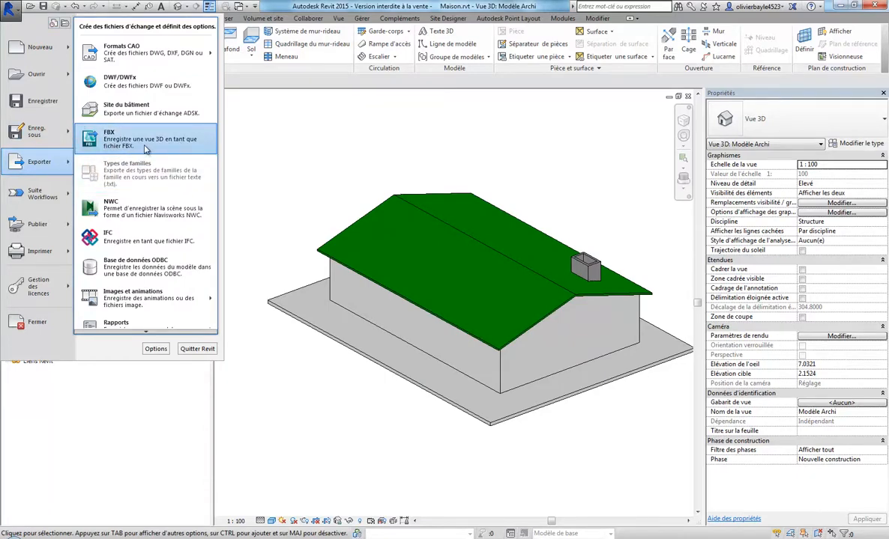
click(322, 140)
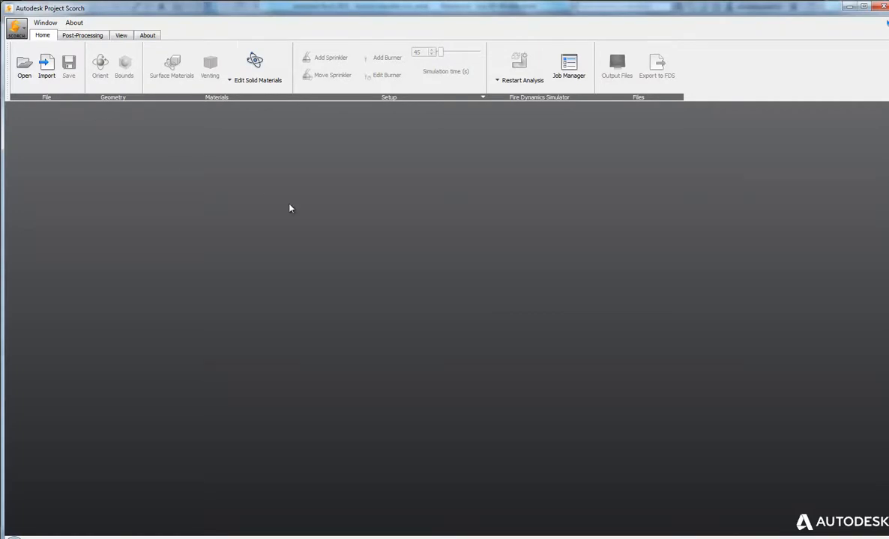
- Switch to Project Scorch and import the model MaisonEN.fbx with its units in meters
click(47, 65)
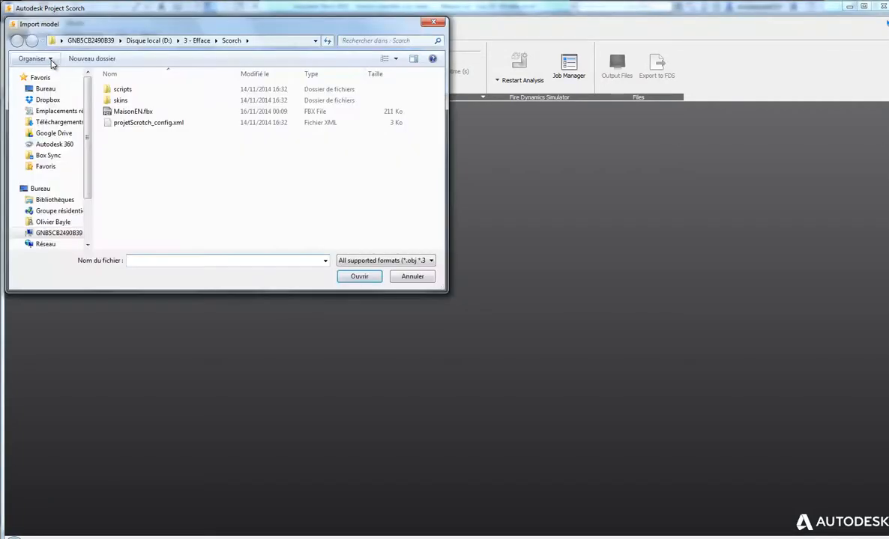
click(130, 113)
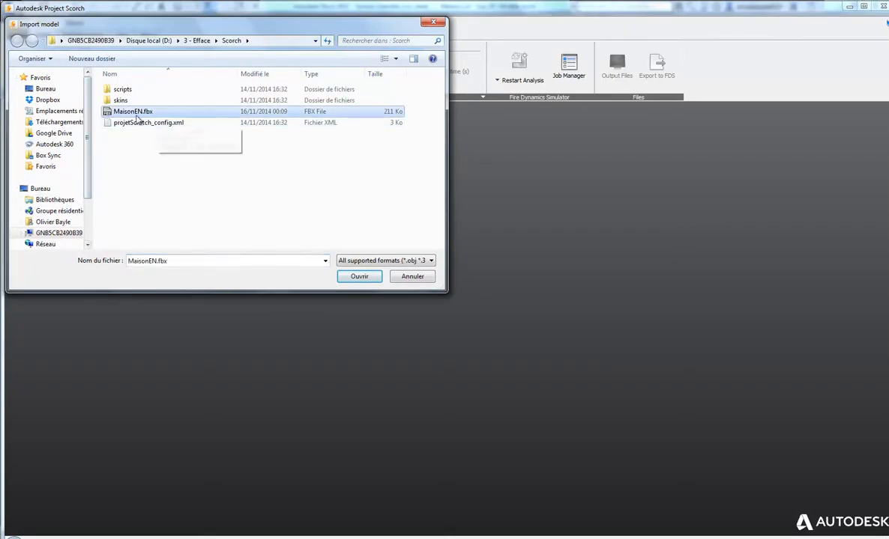
click(359, 277)
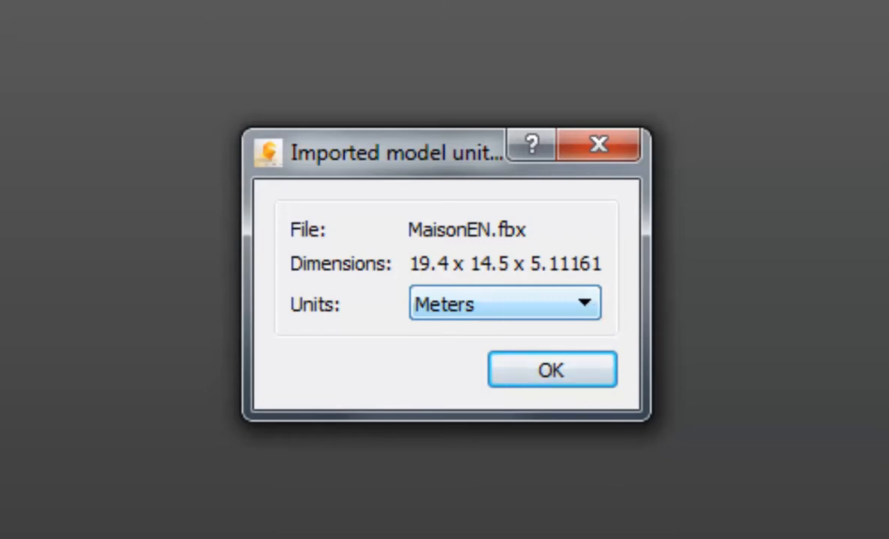
click(610, 382)
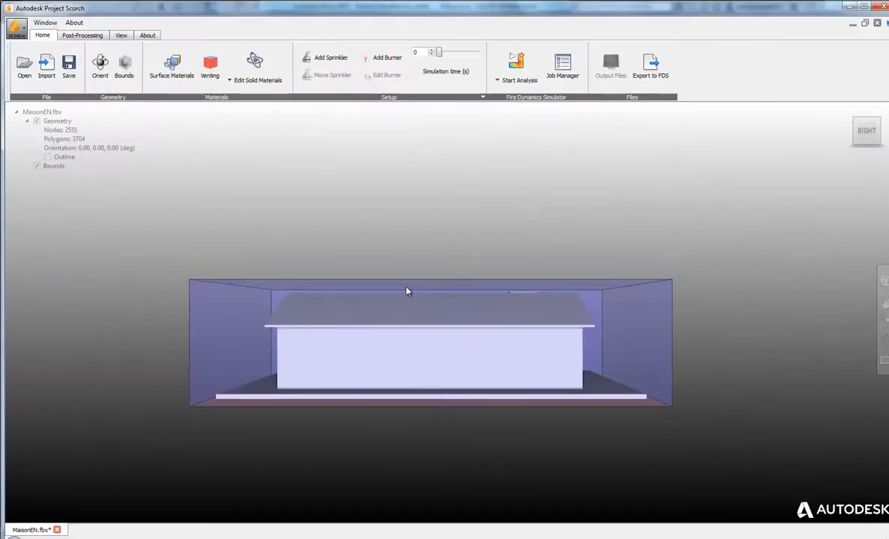
- Examine the imported house, hiding and reshowing its geometry and the bounds one after the other
middle_drag(406, 291, 434, 255)
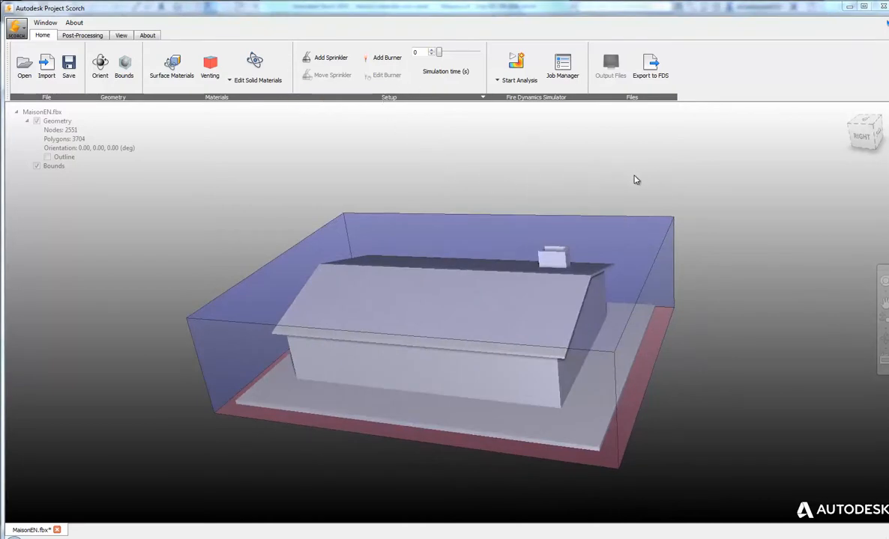
middle_drag(634, 179, 711, 135)
middle_drag(750, 184, 622, 190)
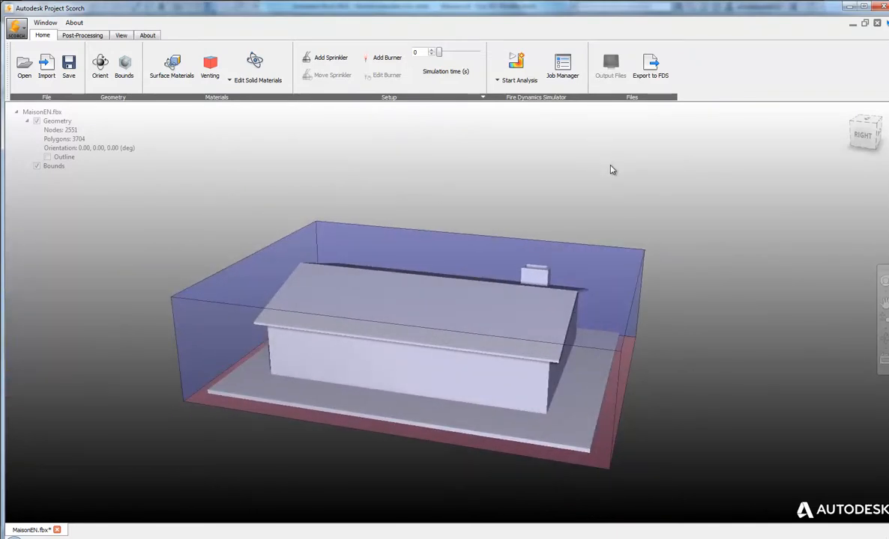
right_drag(611, 166, 801, 124)
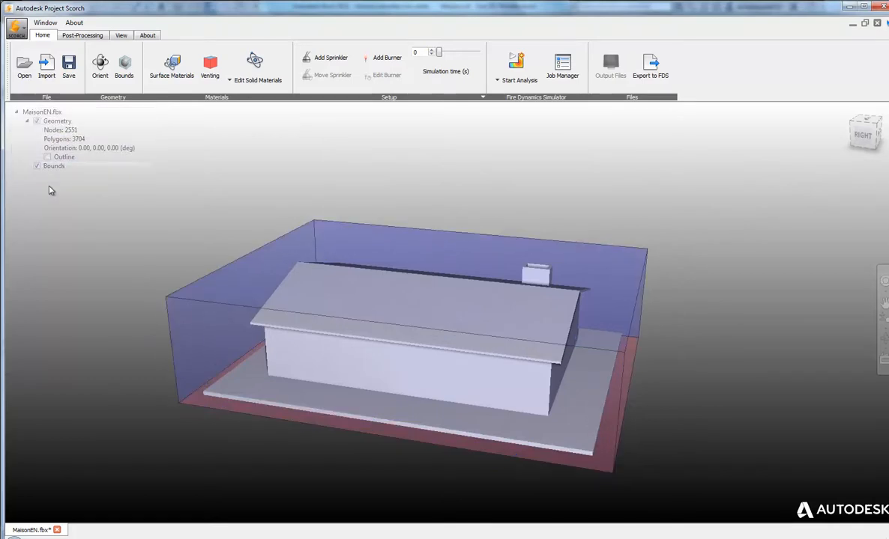
click(36, 121)
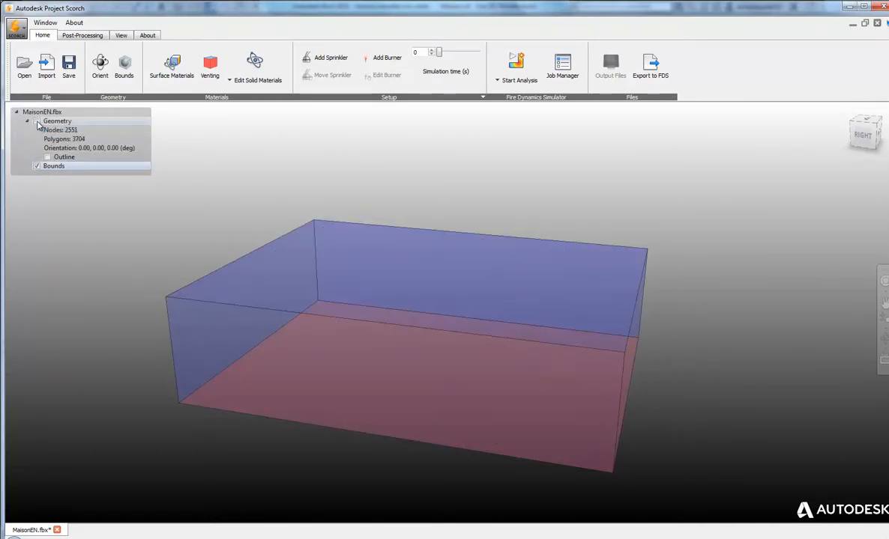
click(37, 122)
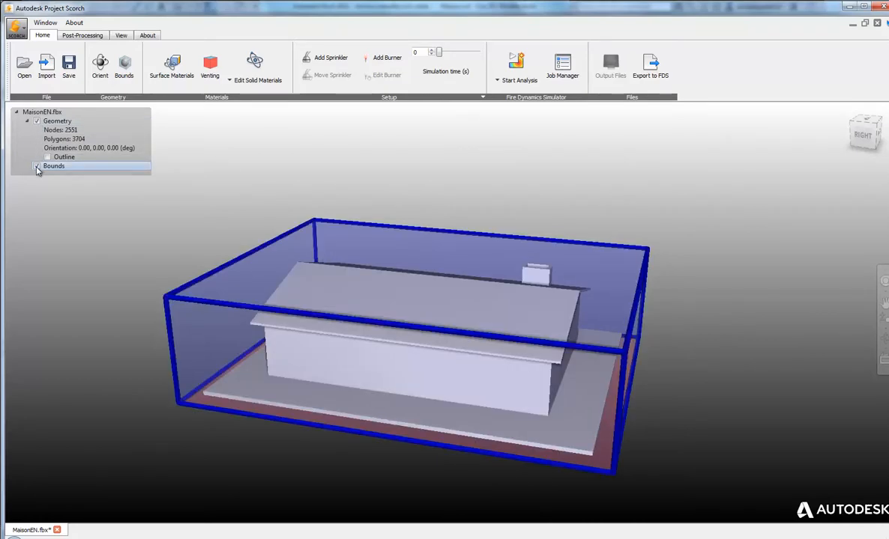
click(36, 167)
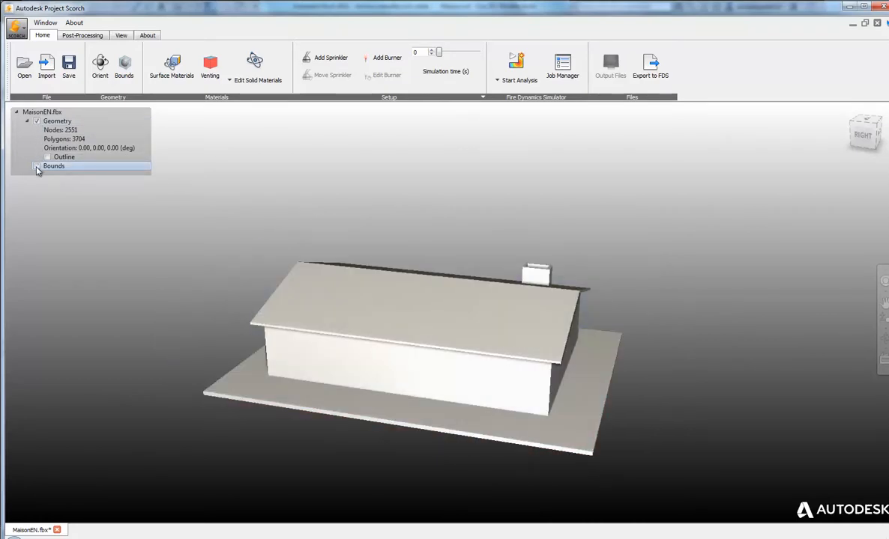
click(37, 166)
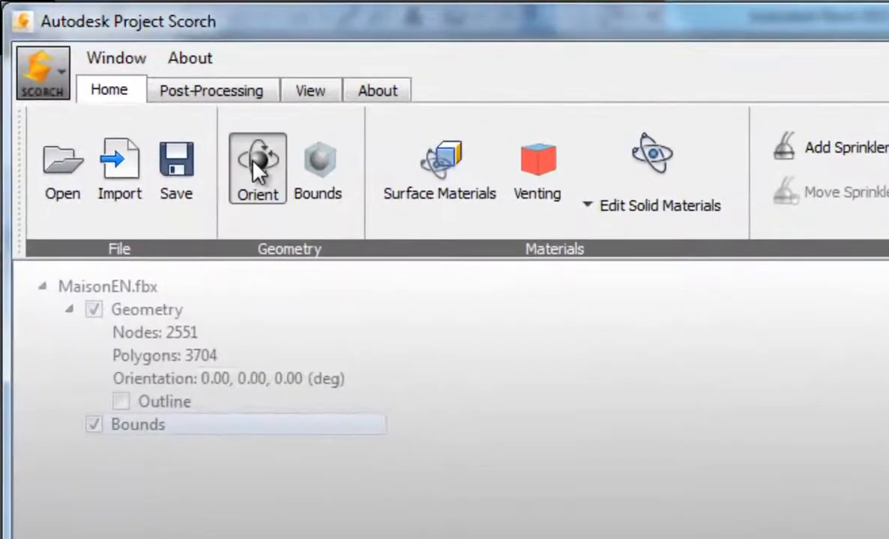
- Display the editable orientation angles of the imported geometry and leave the Orient command
click(101, 69)
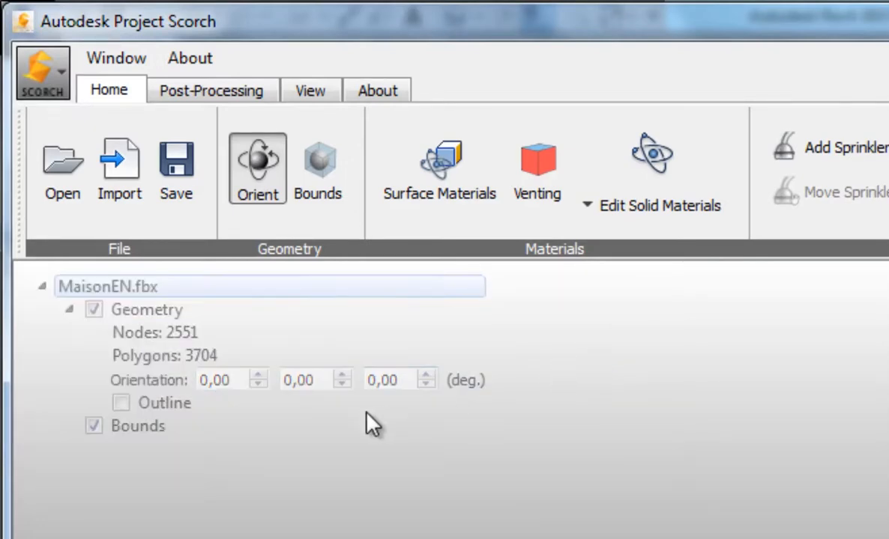
click(261, 190)
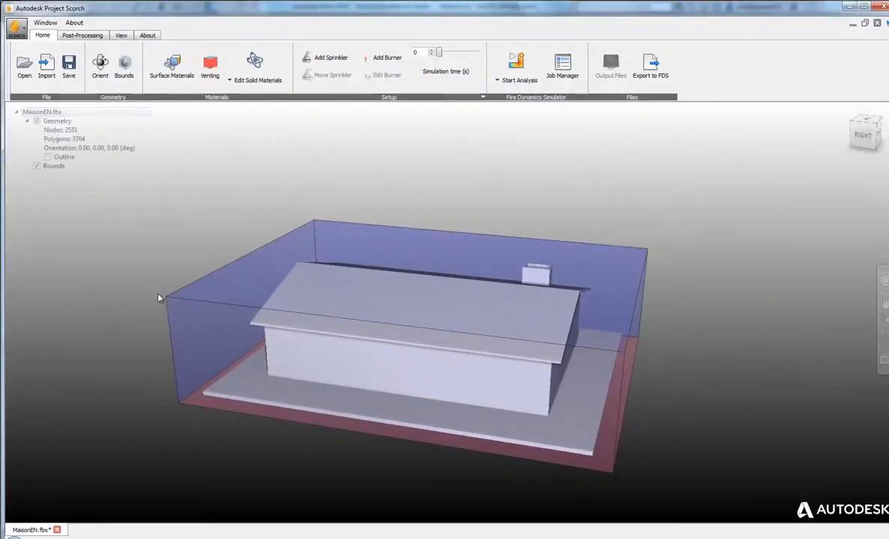
middle_drag(158, 298, 99, 279)
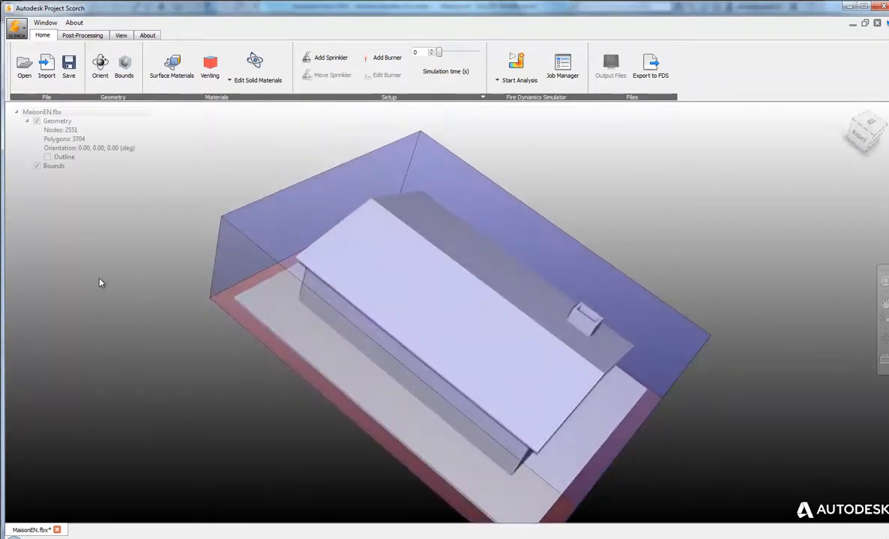
- Enlarge the simulation bounds around the house by raising the top face and pushing the side faces outward
click(127, 73)
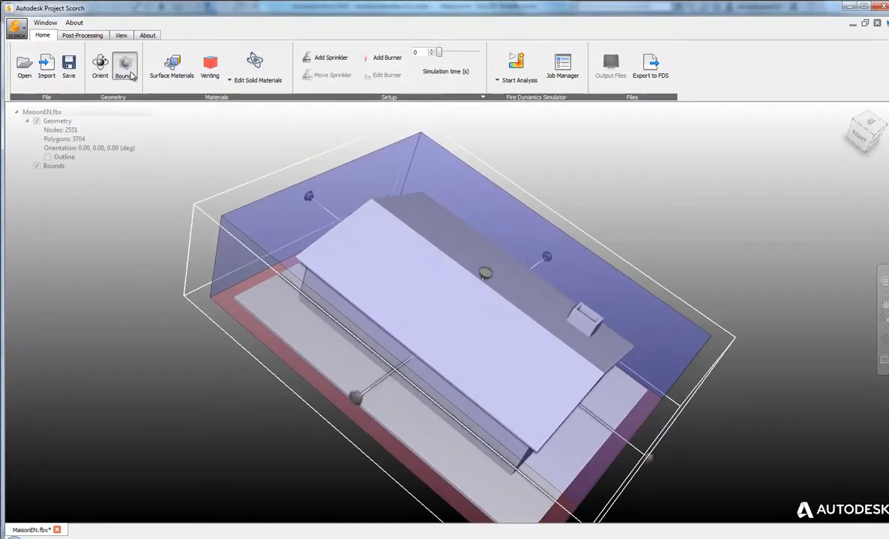
drag(485, 274, 514, 157)
scroll(154, 382, down, 3)
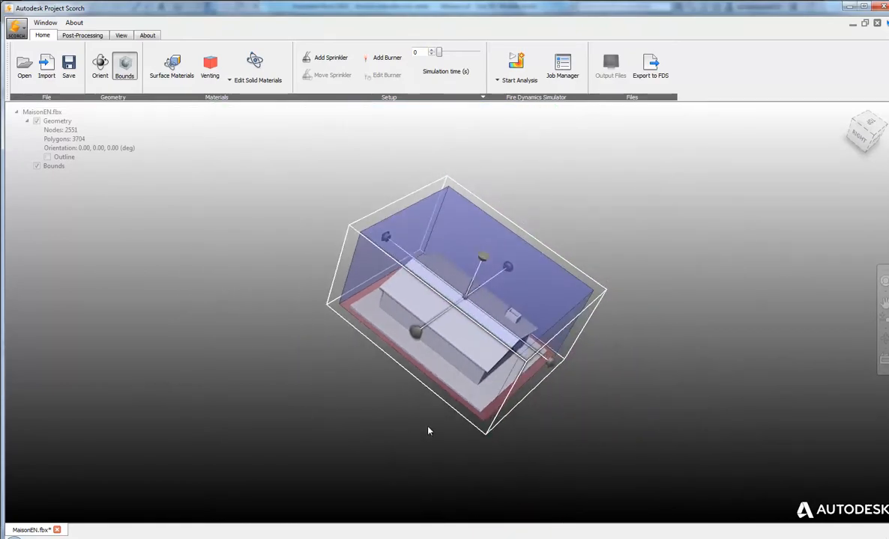
drag(428, 430, 570, 344)
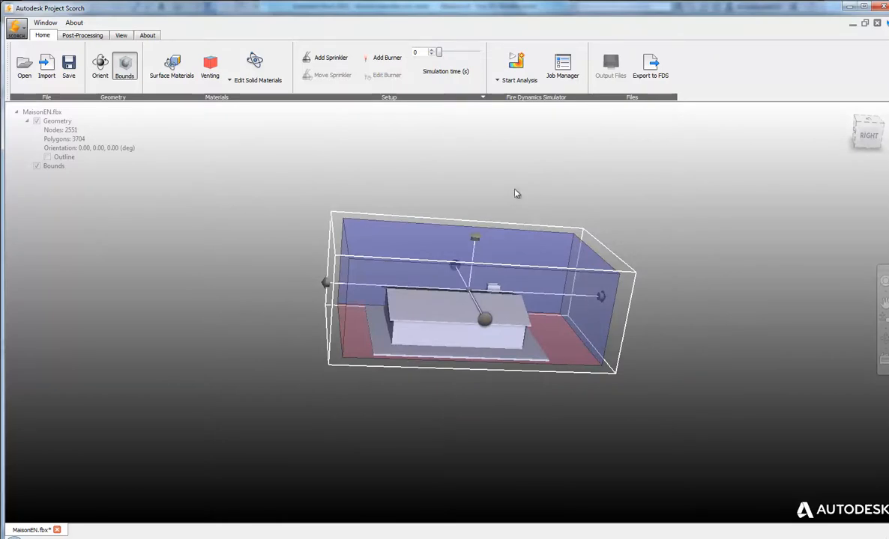
drag(515, 194, 418, 282)
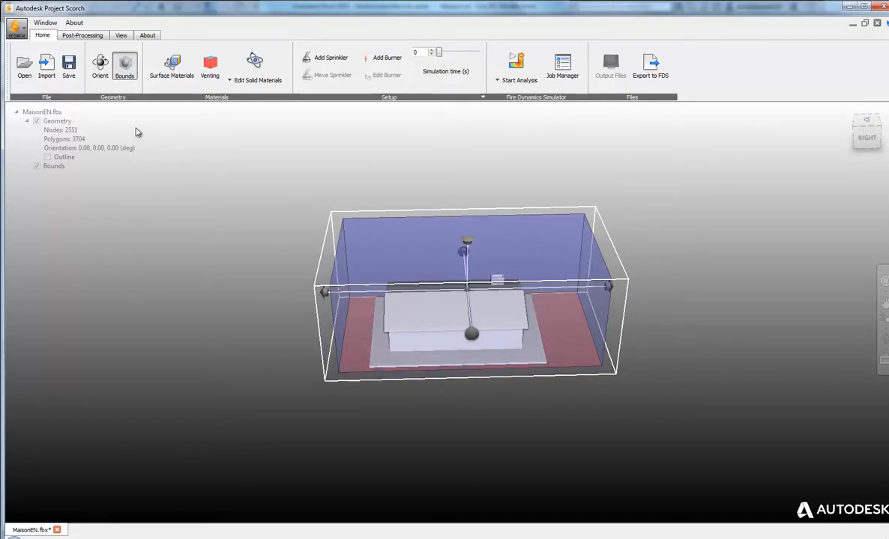
click(122, 66)
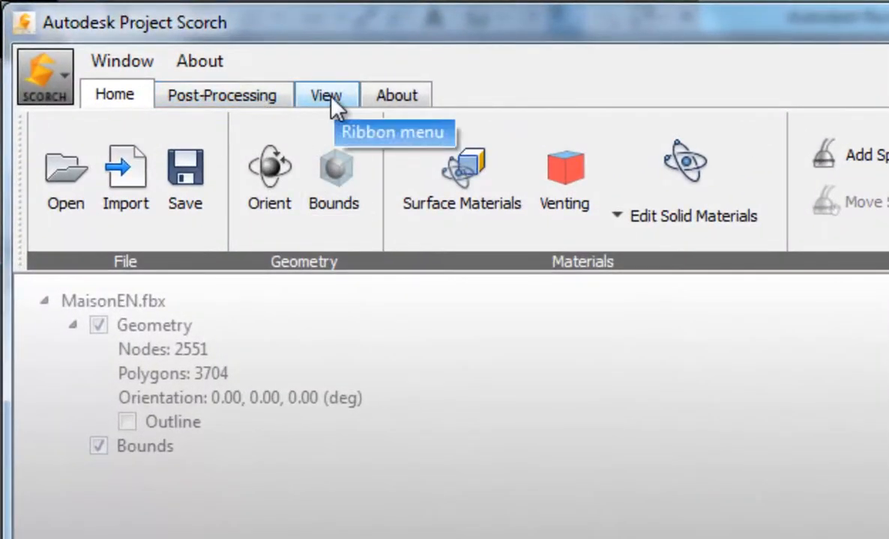
- Hide the bounds and set the house's render opacity to 0.63 so the interior walls show through
click(328, 97)
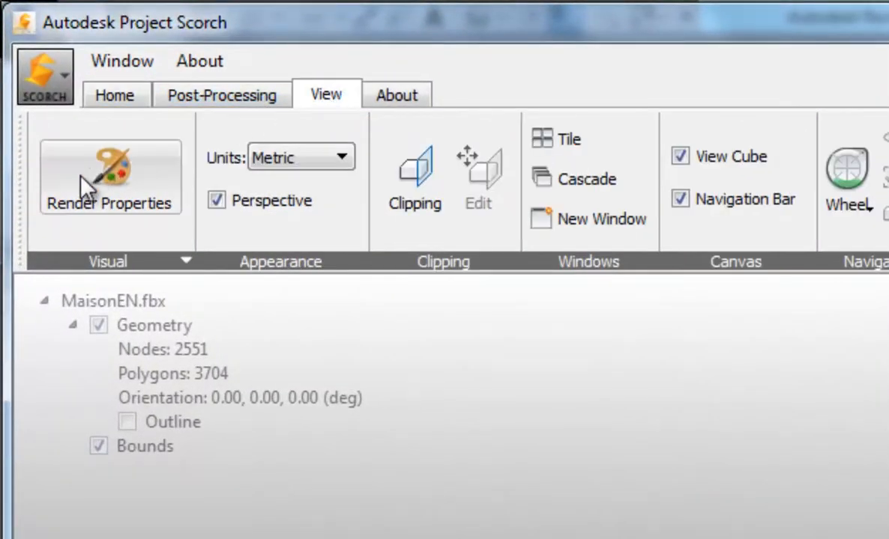
click(98, 447)
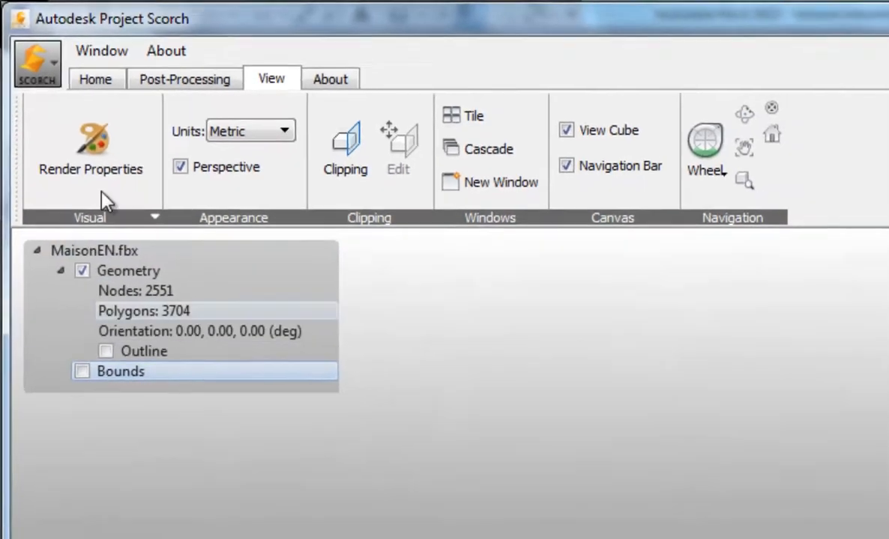
click(146, 192)
drag(602, 243, 764, 245)
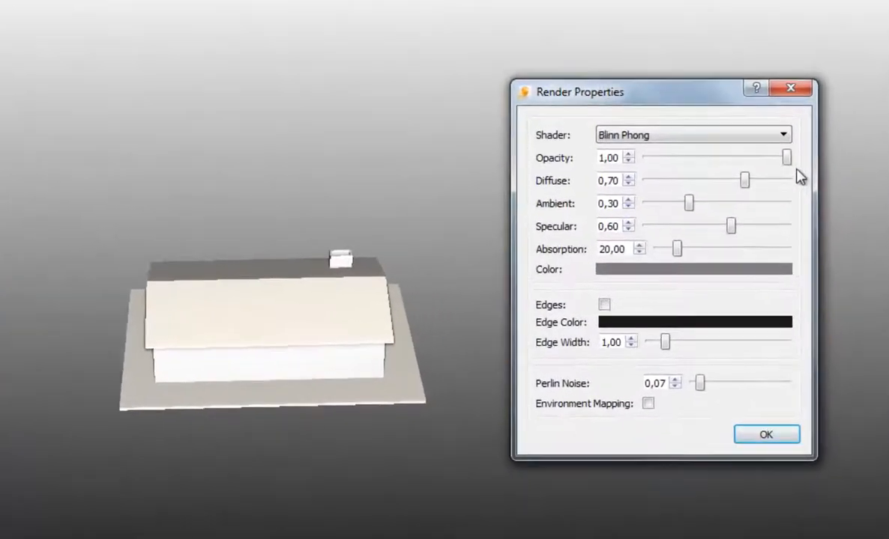
drag(786, 157, 739, 182)
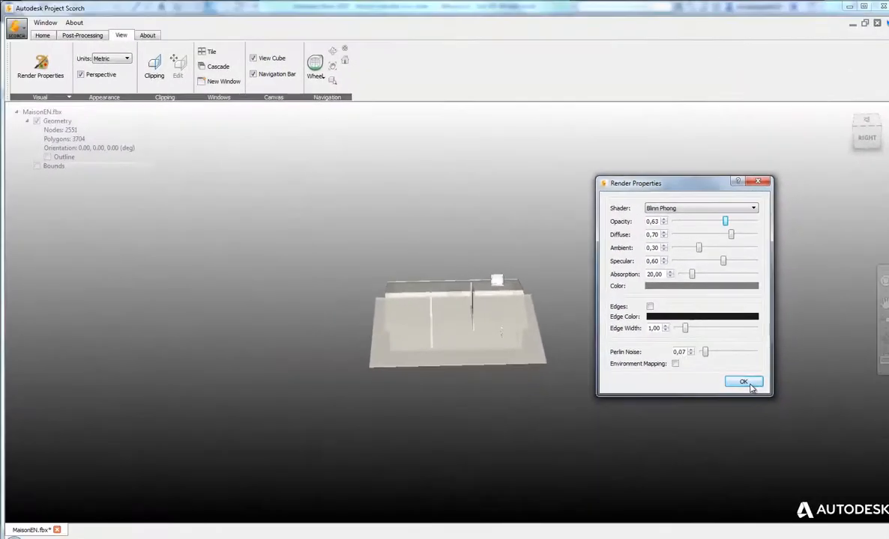
click(766, 434)
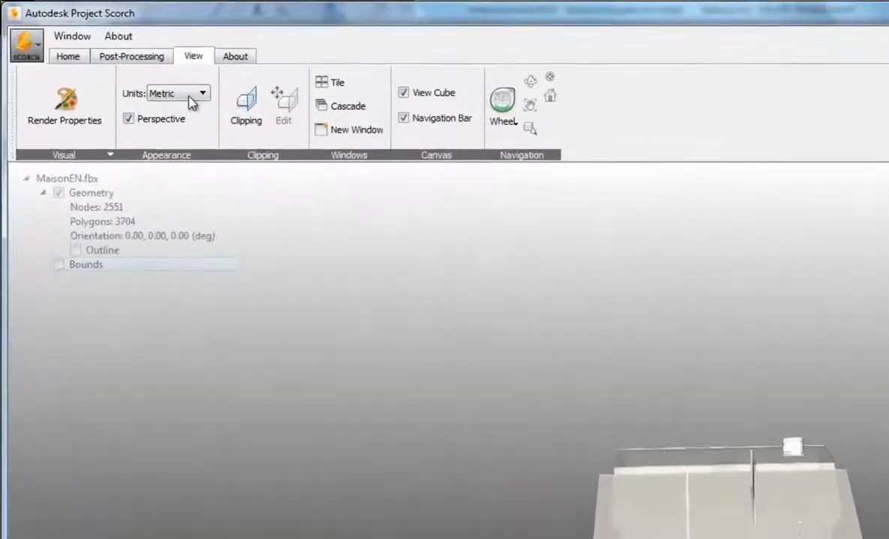
- Look through the available unit systems and check what the View Cube and Navigation Bar display options do, leaving all of them unchanged
click(125, 58)
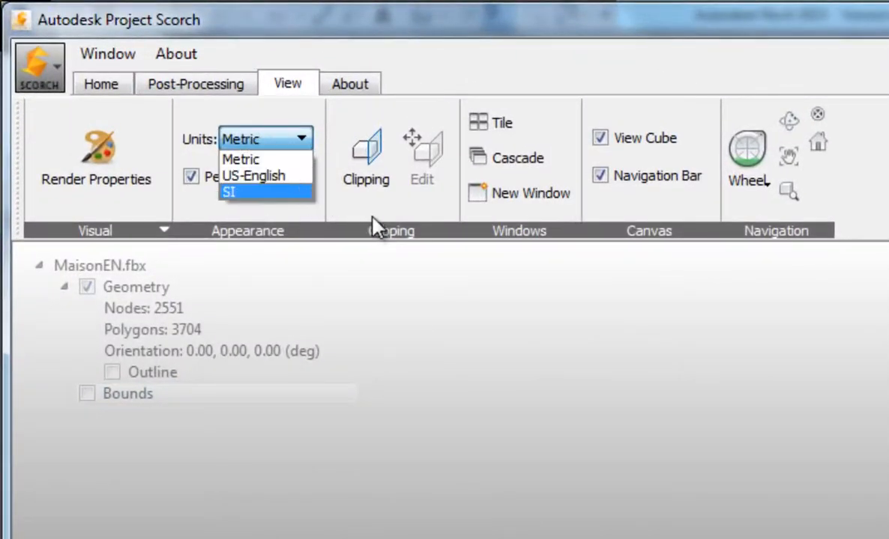
click(471, 90)
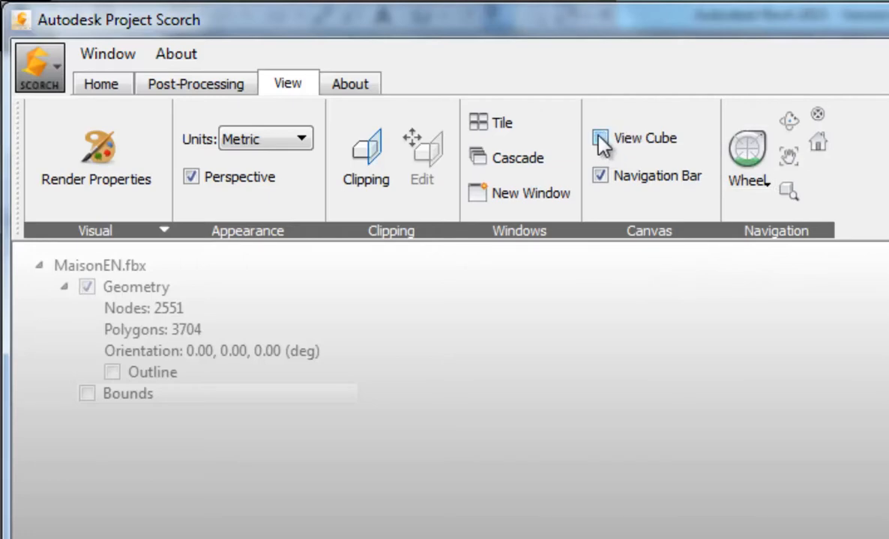
click(600, 178)
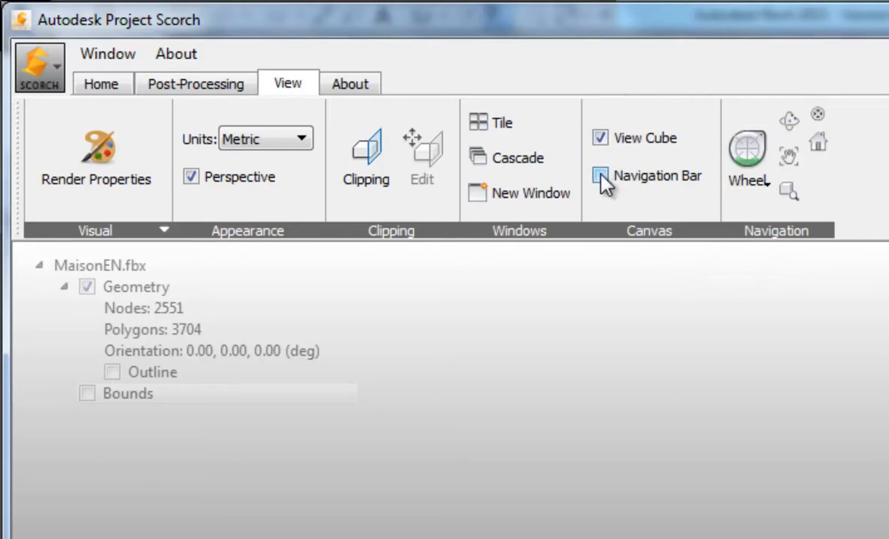
click(600, 177)
click(600, 138)
- Show the bounds again and use Venting to make the front long side and the top closed surfaces
click(100, 86)
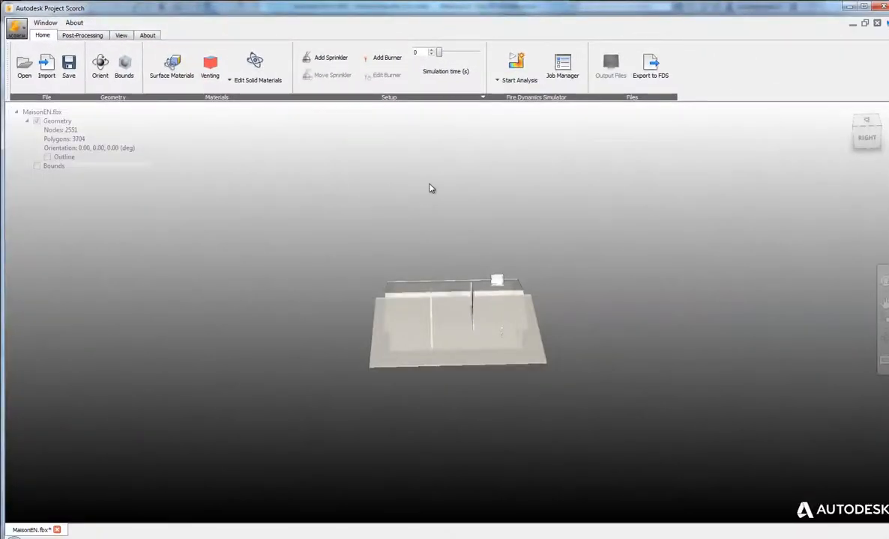
middle_drag(429, 188, 261, 149)
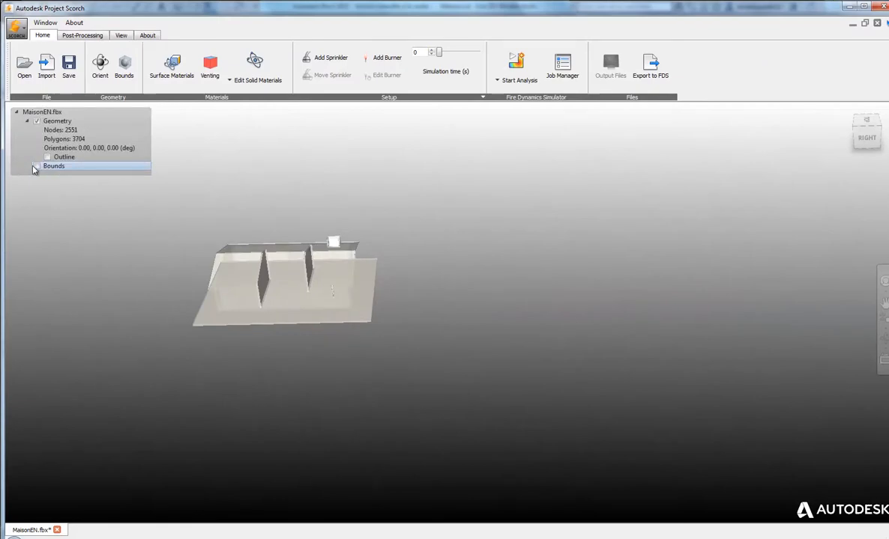
click(36, 166)
middle_drag(85, 238, 253, 282)
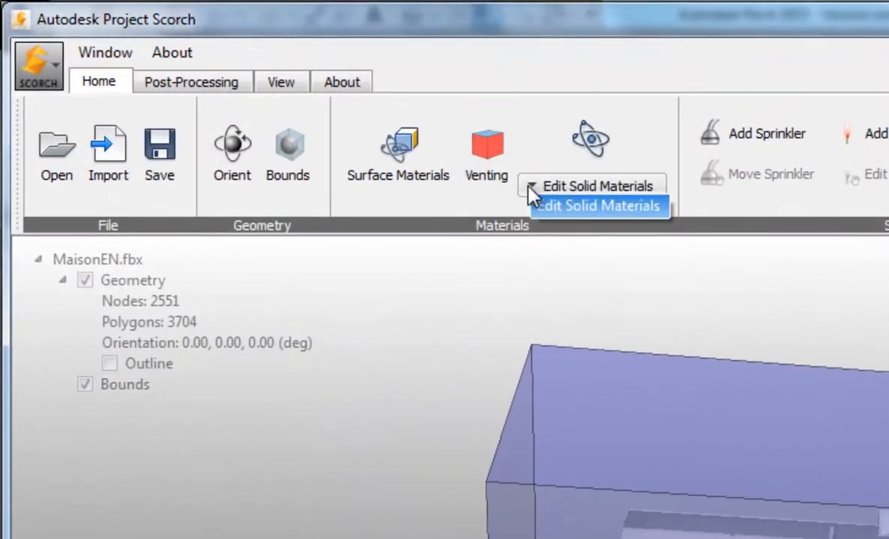
click(500, 149)
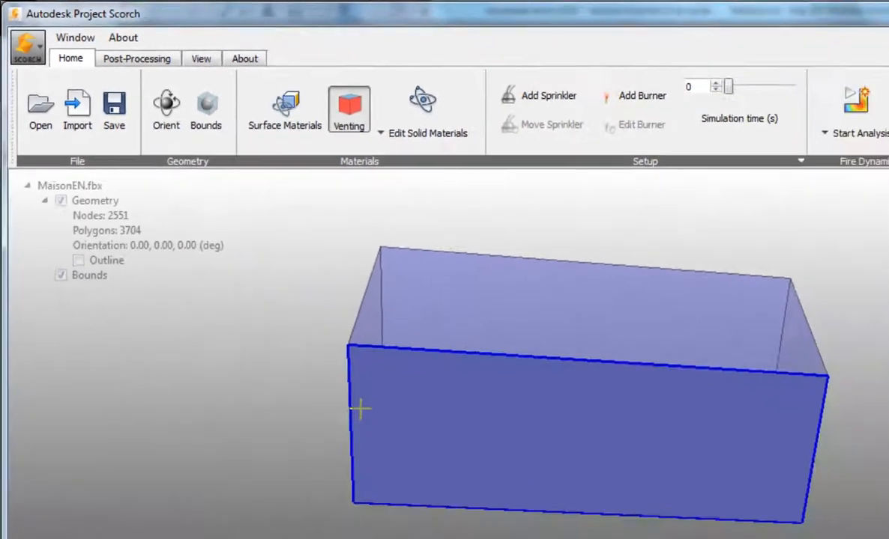
click(360, 408)
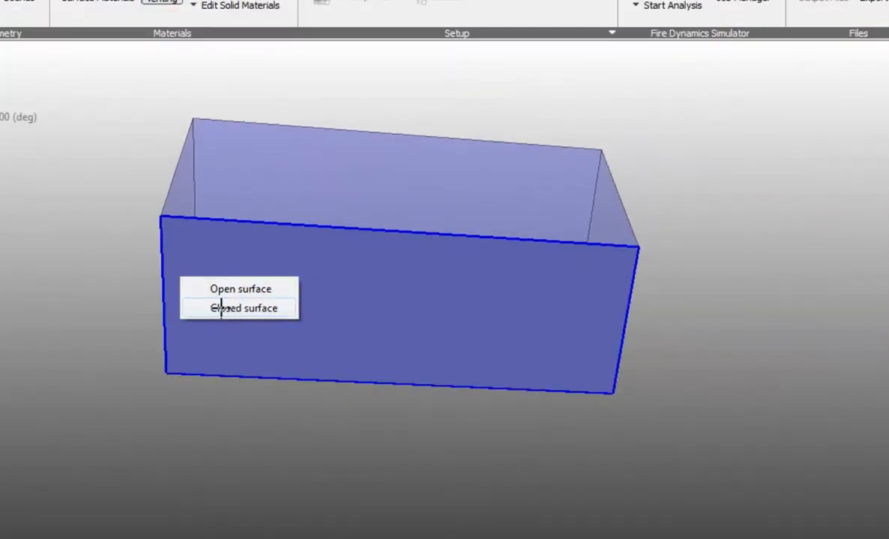
click(221, 308)
click(327, 194)
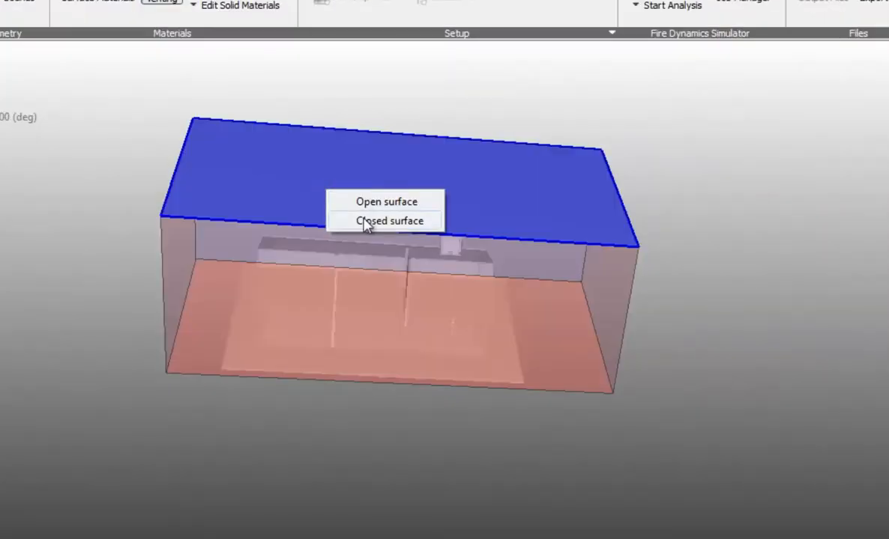
click(367, 221)
- Set the opposite long side and the floor of the bounds as closed surfaces
middle_drag(383, 163, 393, 232)
middle_drag(424, 129, 371, 307)
click(373, 308)
click(411, 335)
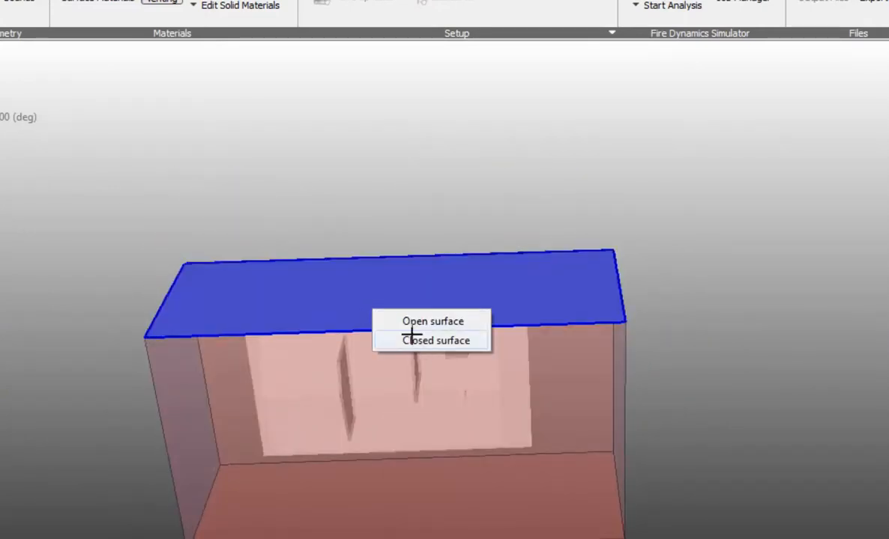
middle_drag(389, 183, 357, 478)
click(442, 387)
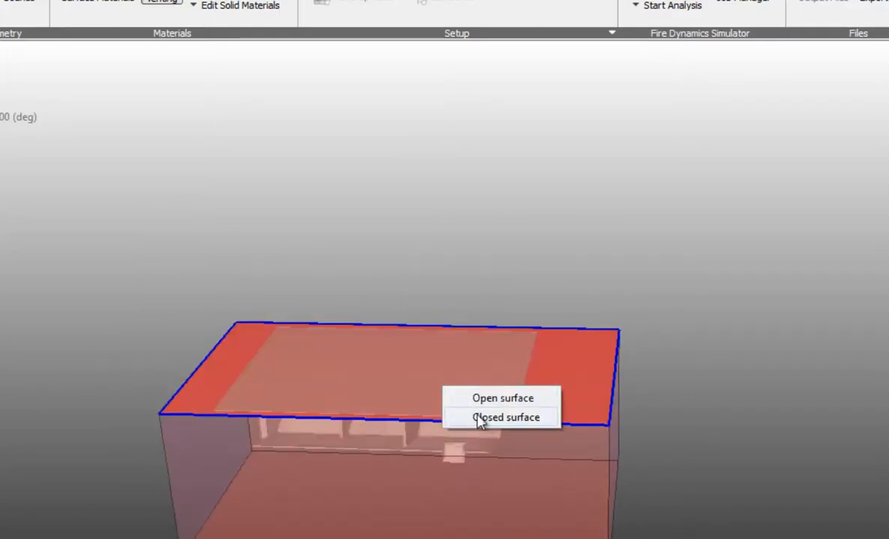
click(482, 418)
- Set both short end sides of the bounds as closed surfaces
middle_drag(481, 419, 551, 334)
click(368, 457)
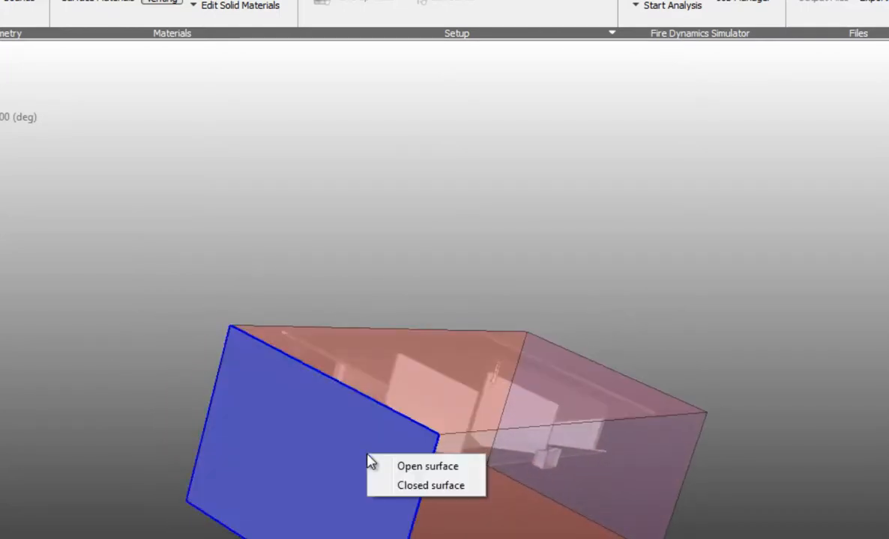
click(414, 485)
middle_drag(413, 486, 607, 469)
click(608, 469)
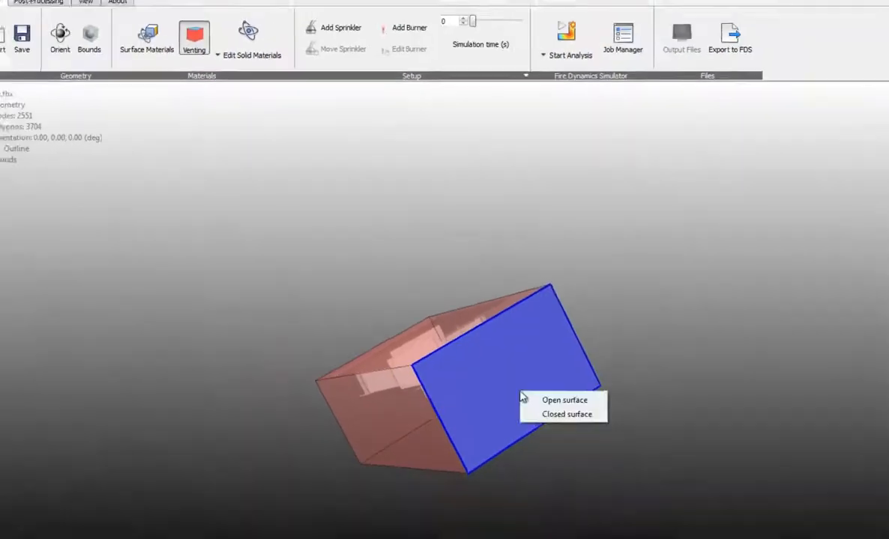
click(566, 414)
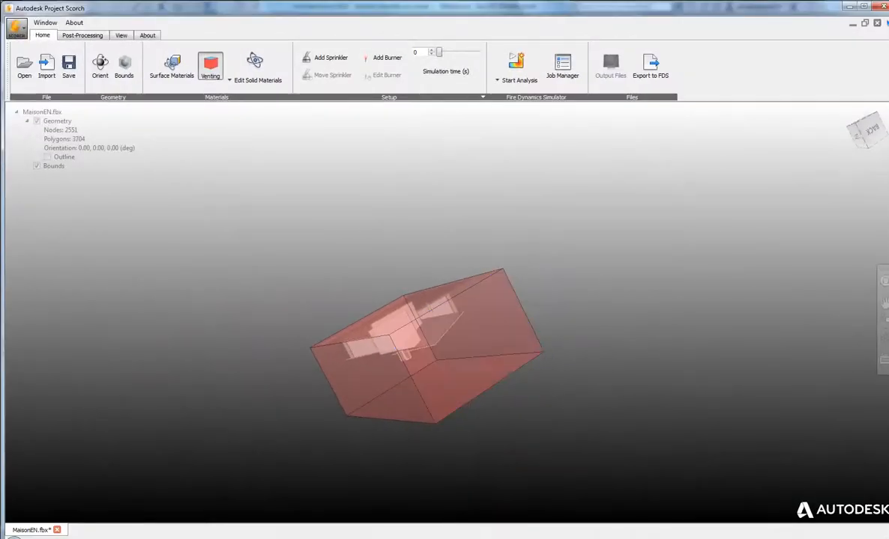
- Hide the bounds and display the house from the top
middle_drag(566, 414, 100, 185)
click(35, 165)
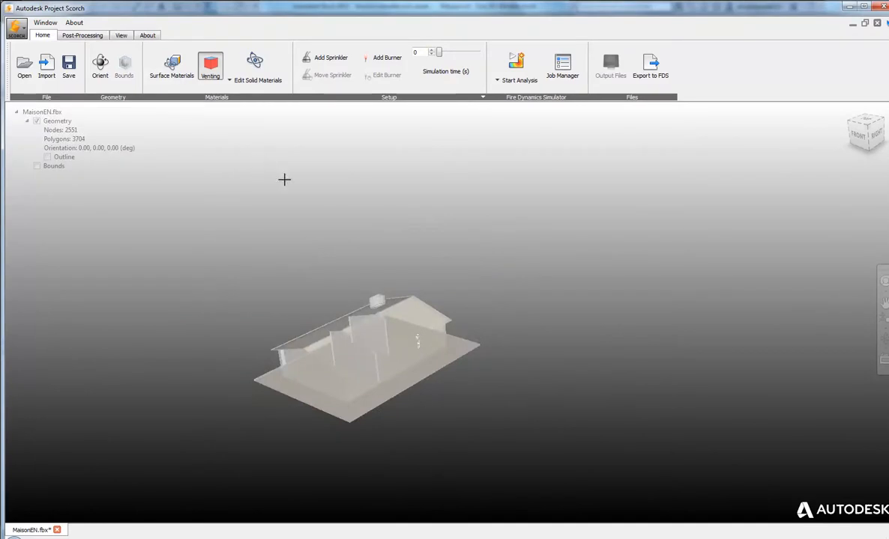
middle_drag(284, 180, 343, 190)
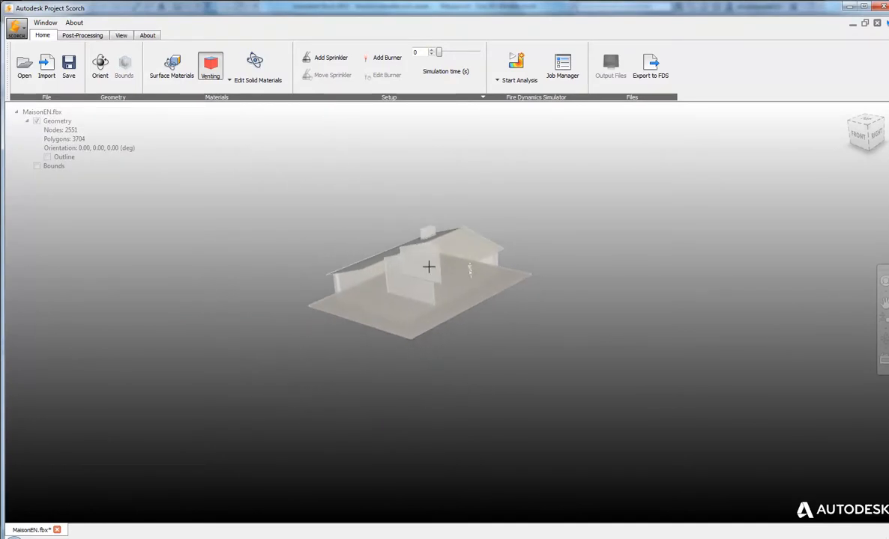
middle_drag(428, 267, 397, 273)
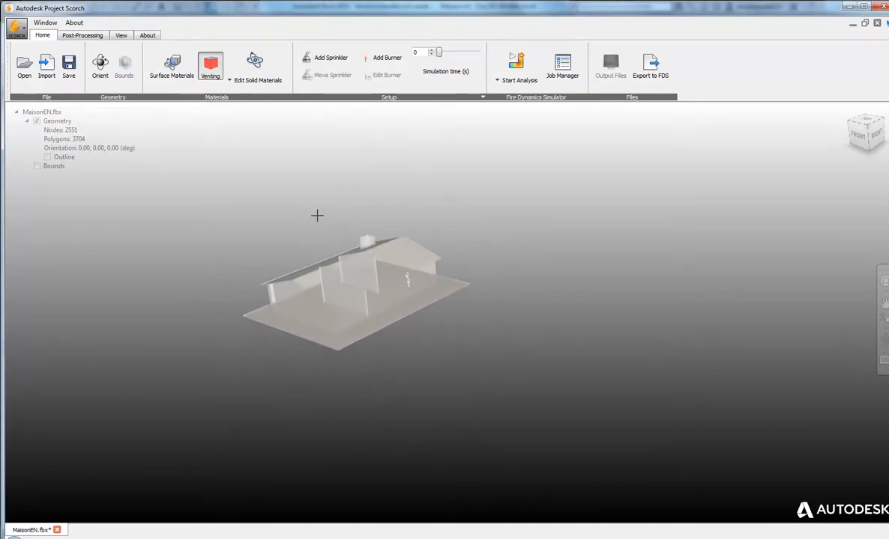
middle_drag(317, 215, 341, 239)
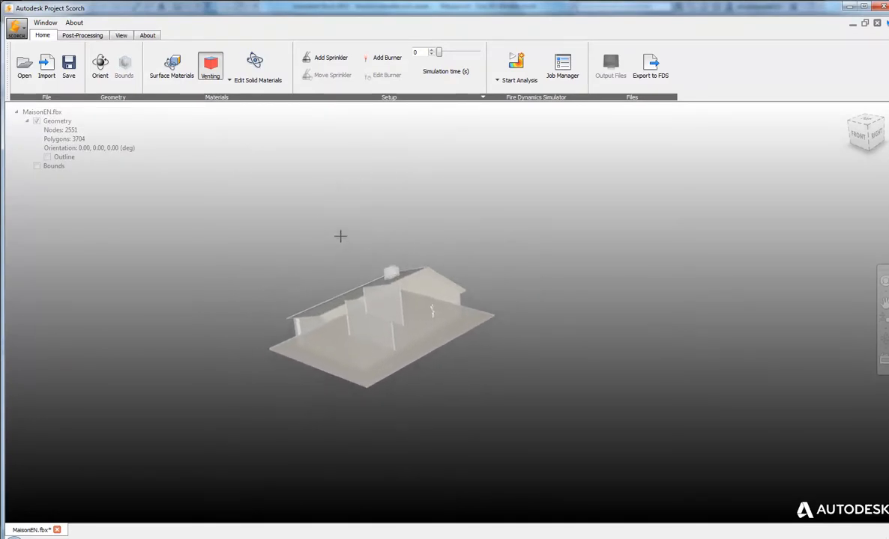
click(866, 125)
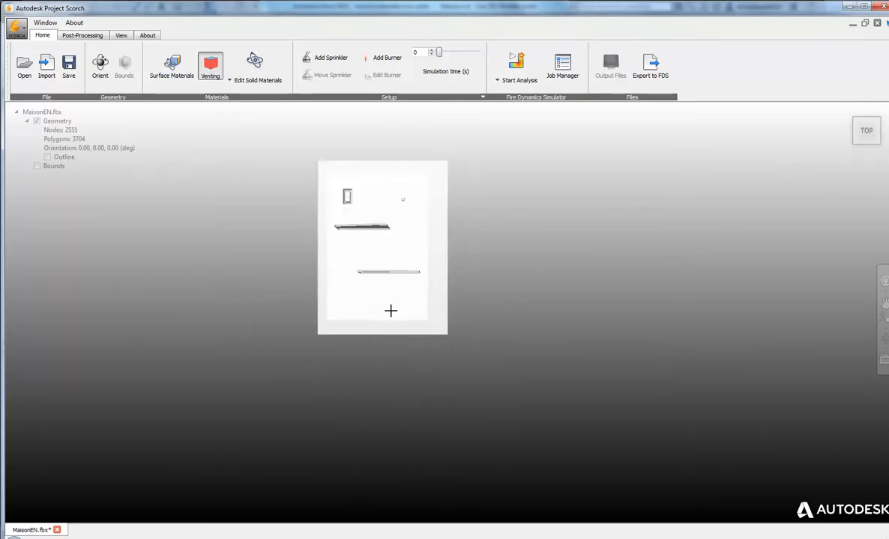
- Turn off perspective projection, frame the house plan in the top view and return to the simulation setup commands
click(123, 36)
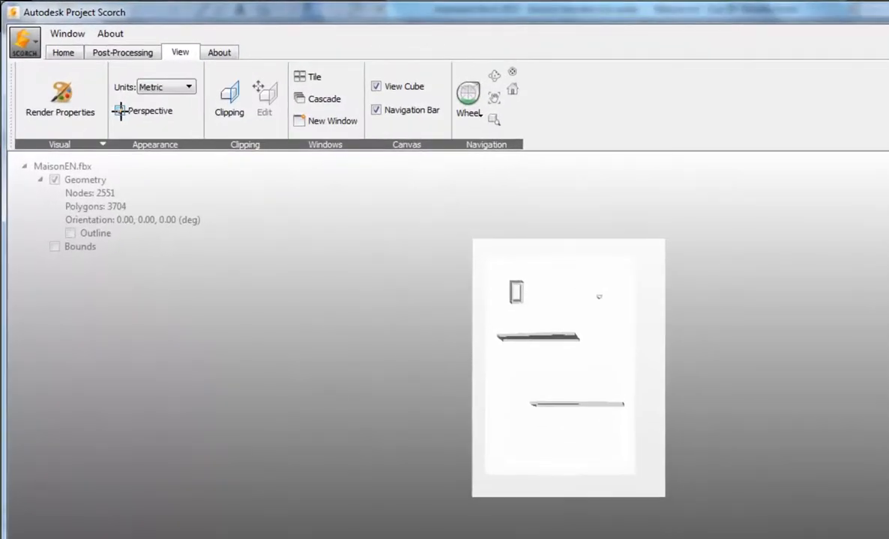
click(120, 111)
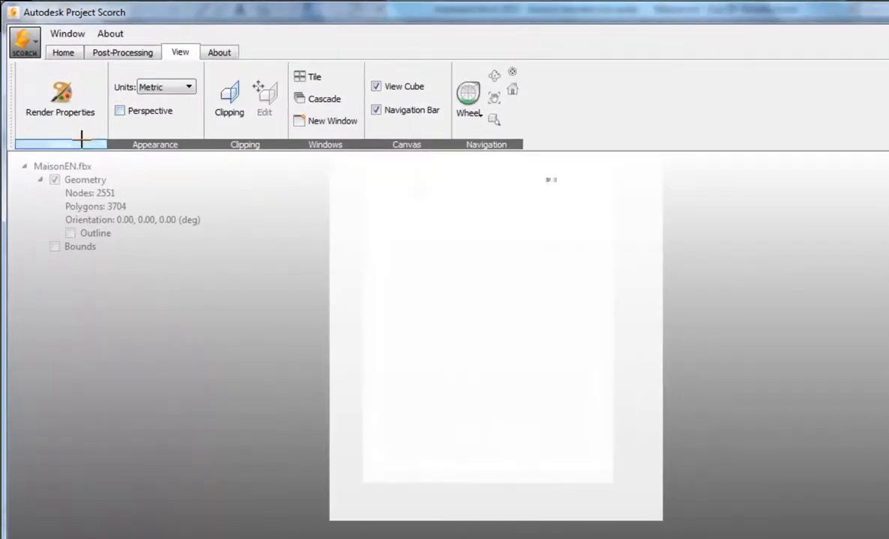
middle_drag(649, 334, 817, 400)
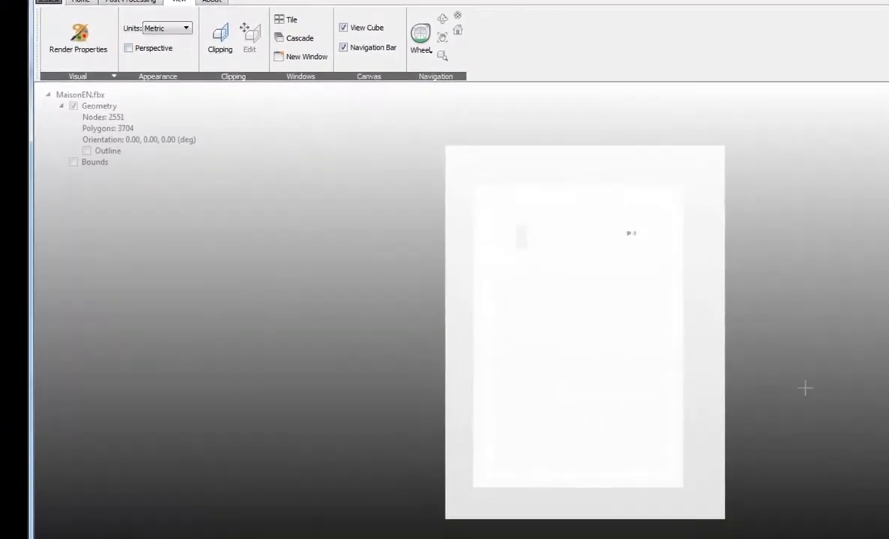
scroll(632, 469, up, 3)
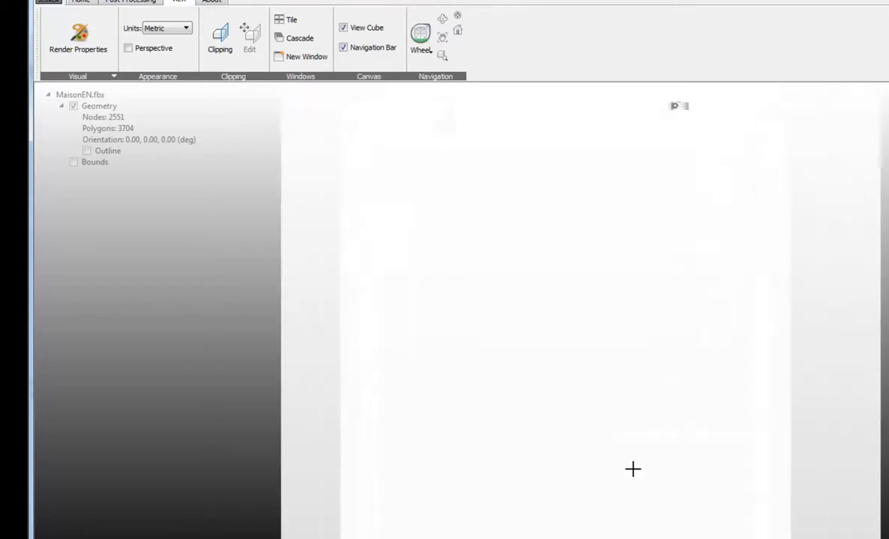
scroll(632, 469, down, 1)
middle_drag(632, 469, 621, 361)
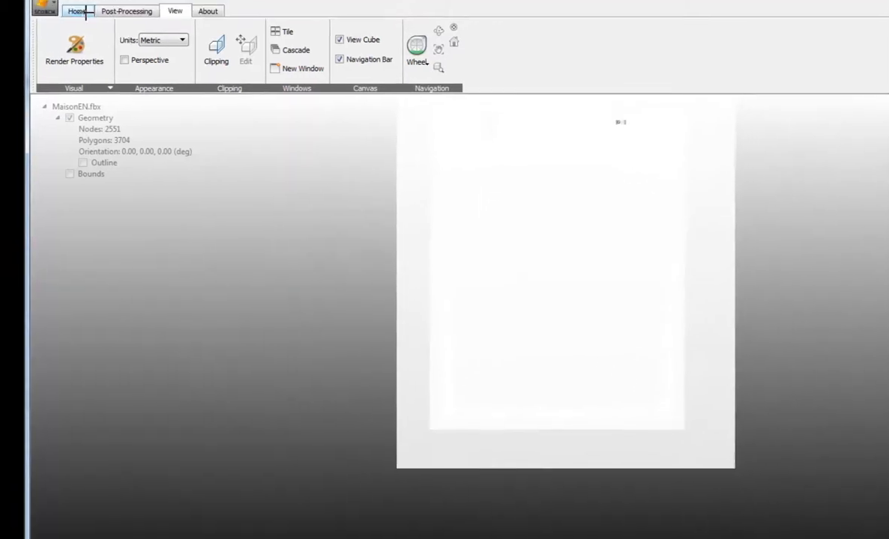
click(81, 1)
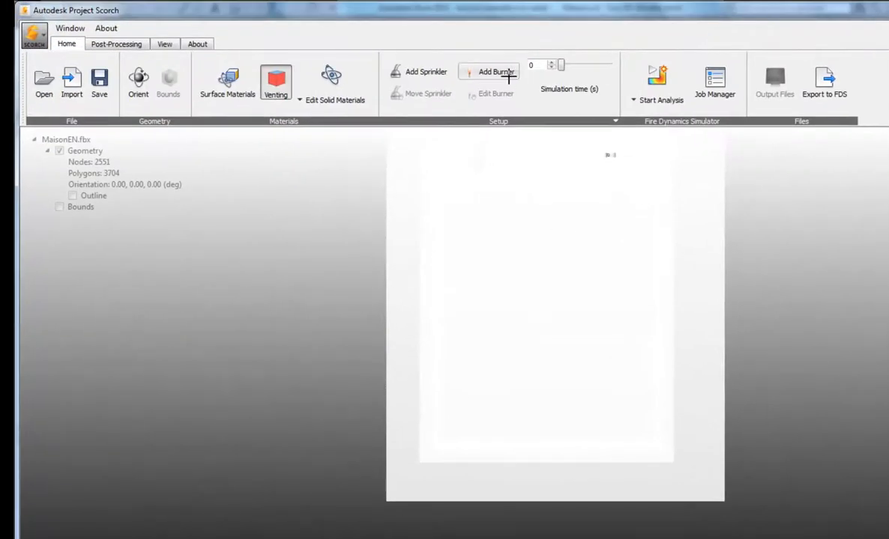
- Place a burner in the house plan near the front right corner and display the model from the front
click(509, 75)
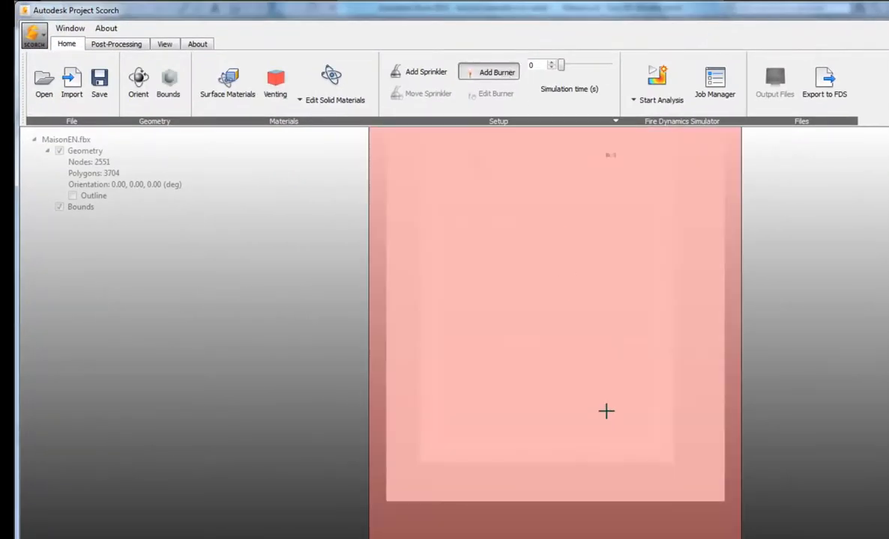
click(620, 403)
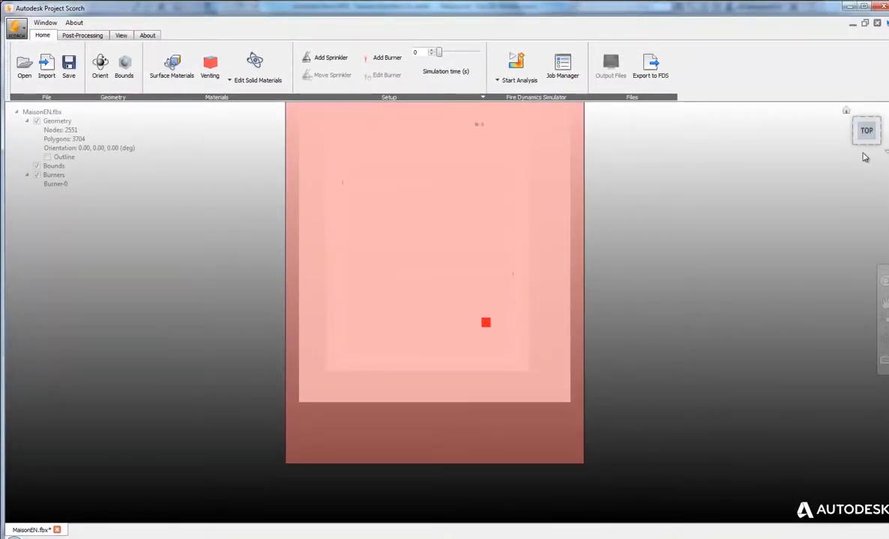
drag(868, 129, 873, 91)
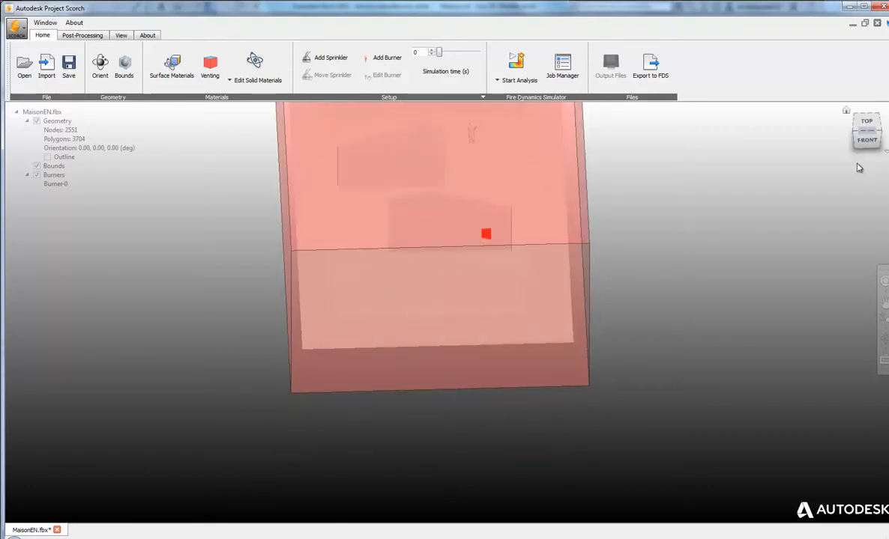
click(868, 142)
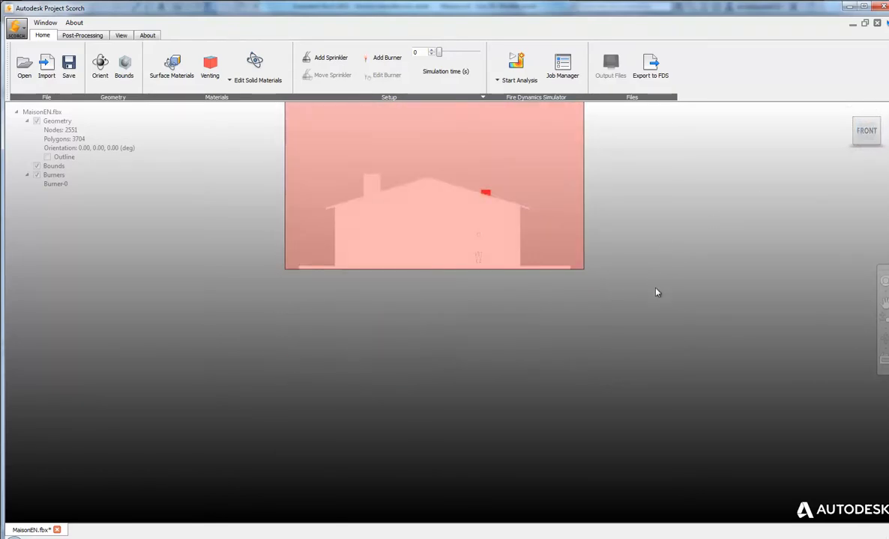
middle_drag(657, 294, 569, 349)
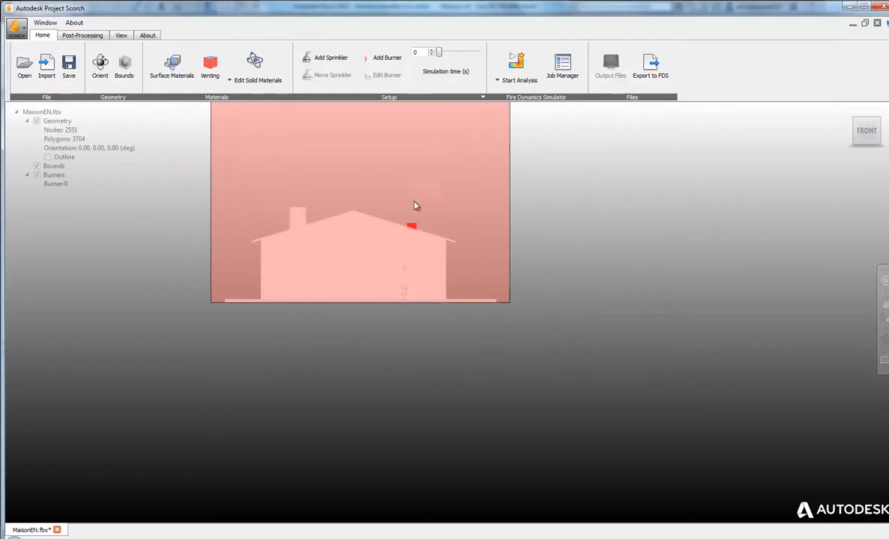
- Edit the burner's size, widening it and lowering its upper face below the roof, and check it from the side
right_click(59, 185)
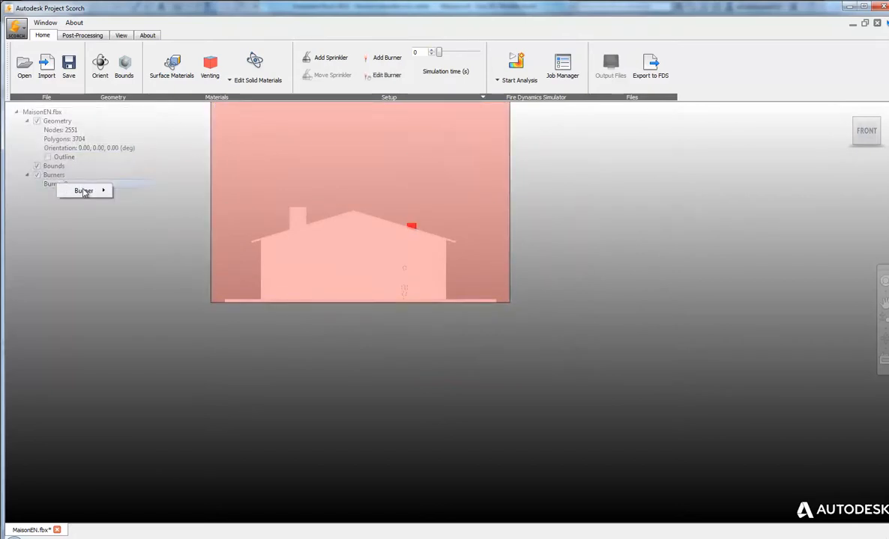
mouse_move(85, 194)
click(132, 194)
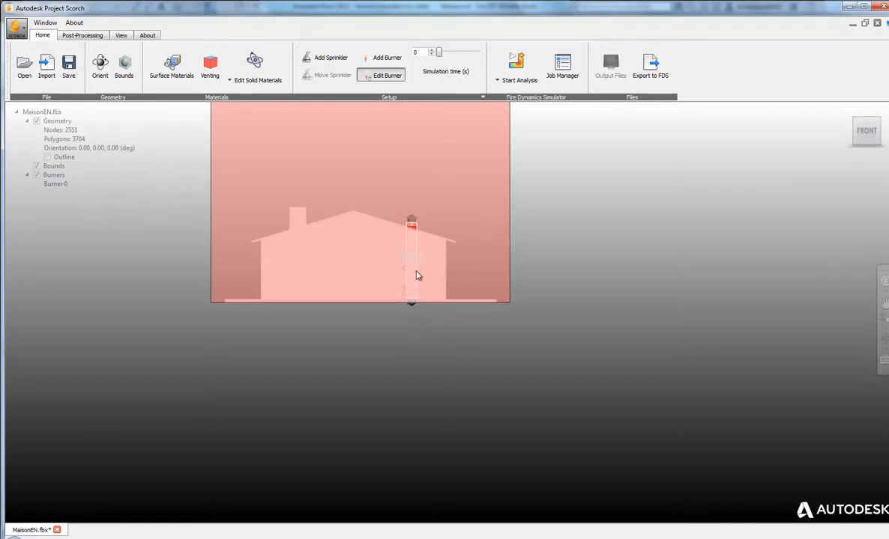
drag(405, 262, 439, 268)
drag(412, 232, 416, 254)
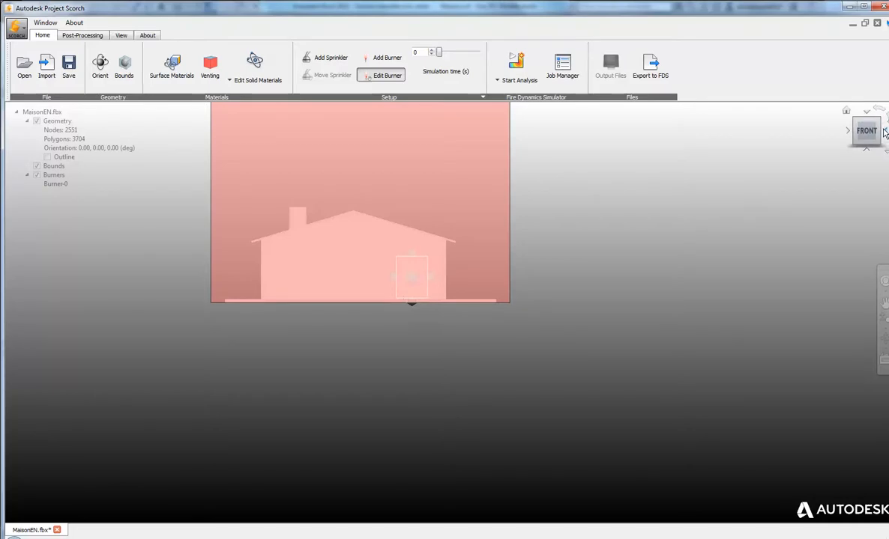
click(884, 131)
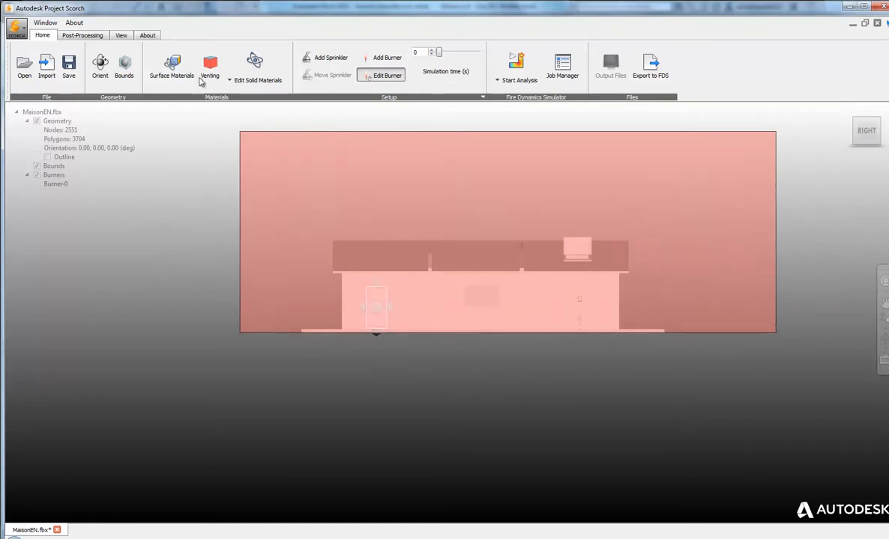
scroll(180, 234, down, 3)
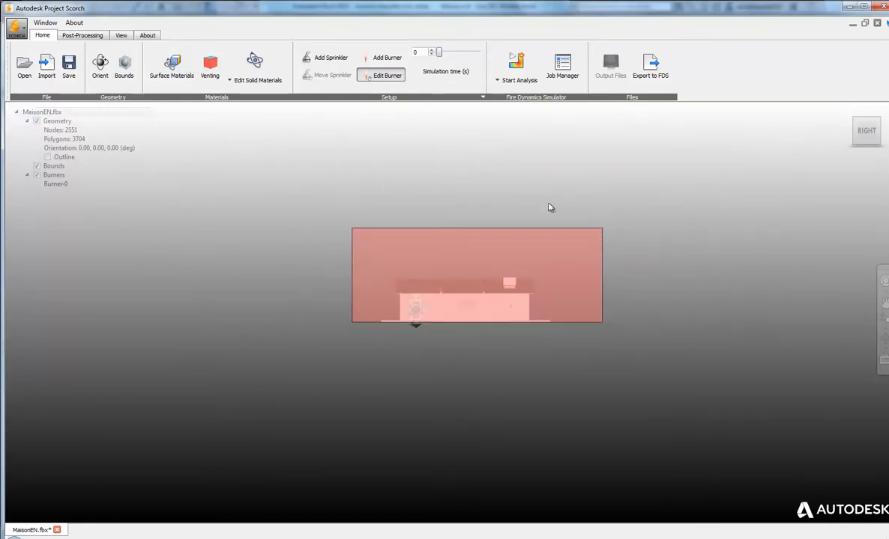
middle_drag(549, 206, 505, 223)
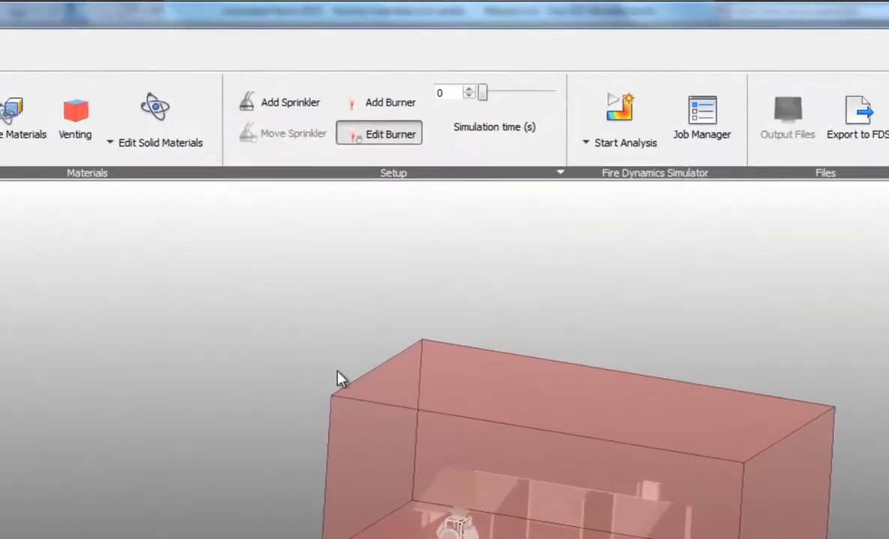
- Set the simulation time to 45 s and browse the gas phase reaction materials, keeping PROPANE
double_click(448, 92)
click(560, 173)
click(541, 473)
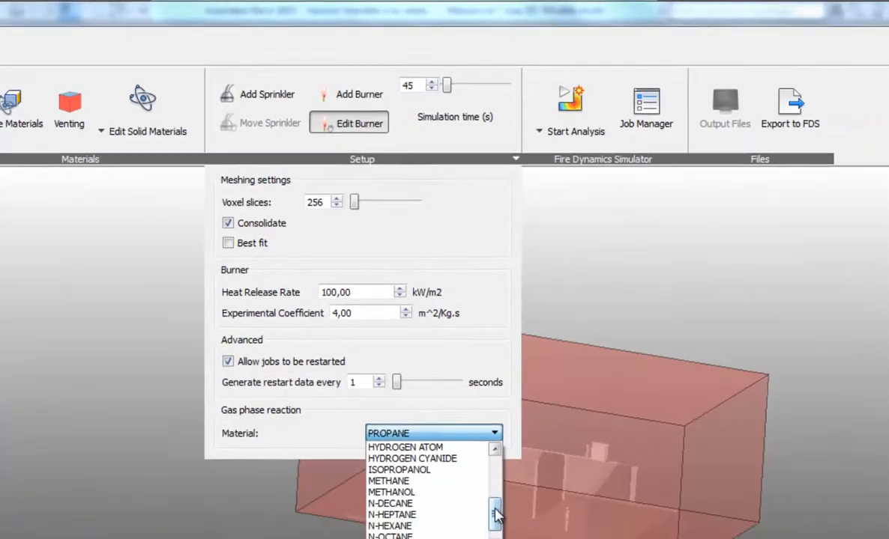
drag(496, 514, 502, 474)
drag(456, 432, 455, 480)
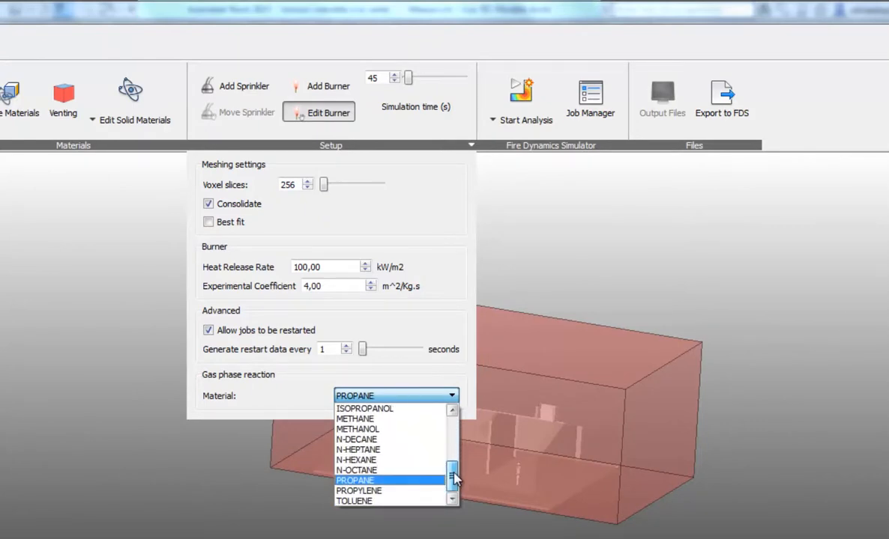
click(571, 252)
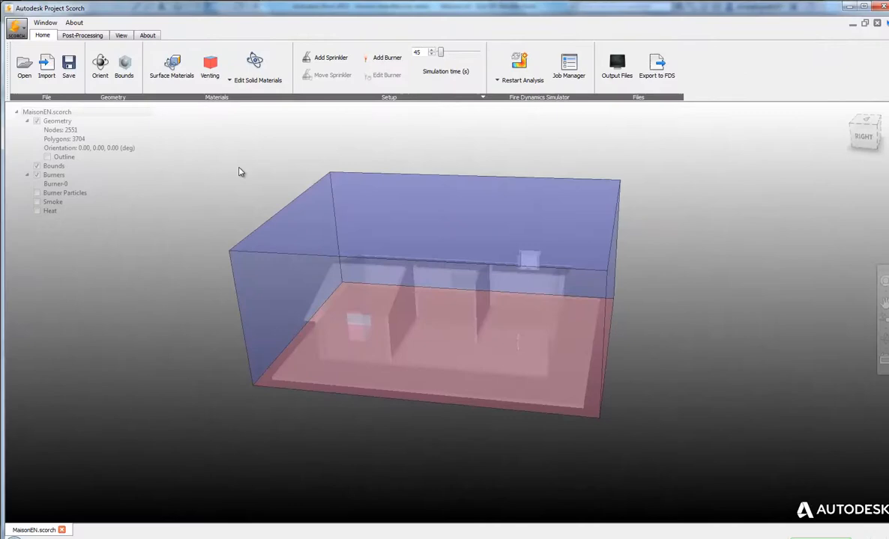
- Check the status and progress of the analysis jobs in the Job Manager
drag(240, 172, 223, 185)
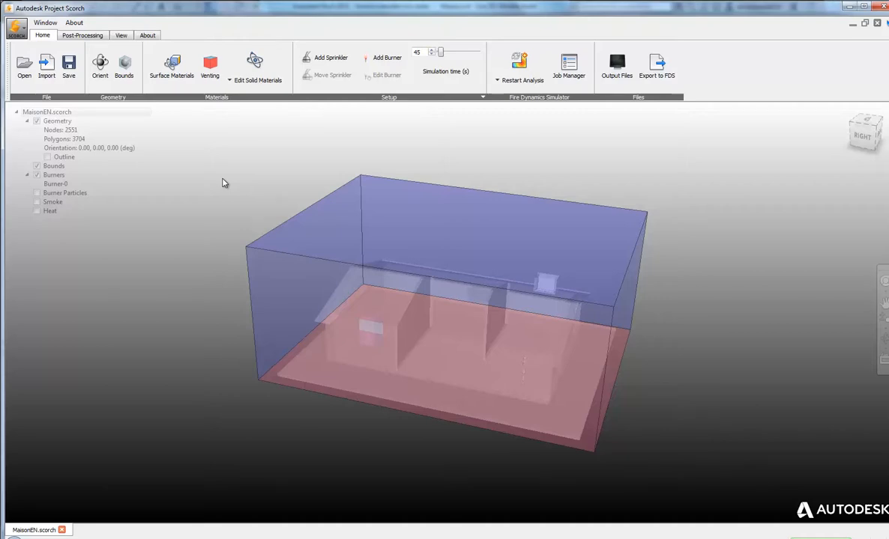
click(555, 68)
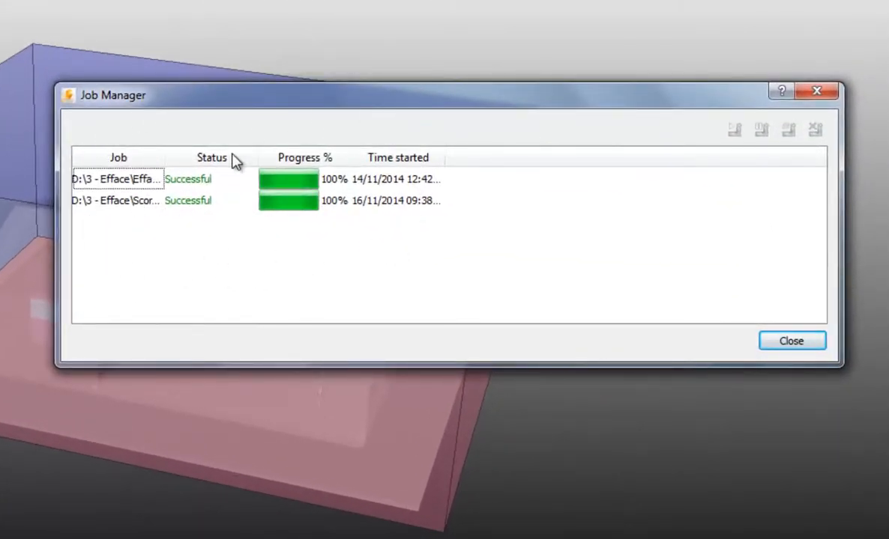
click(817, 91)
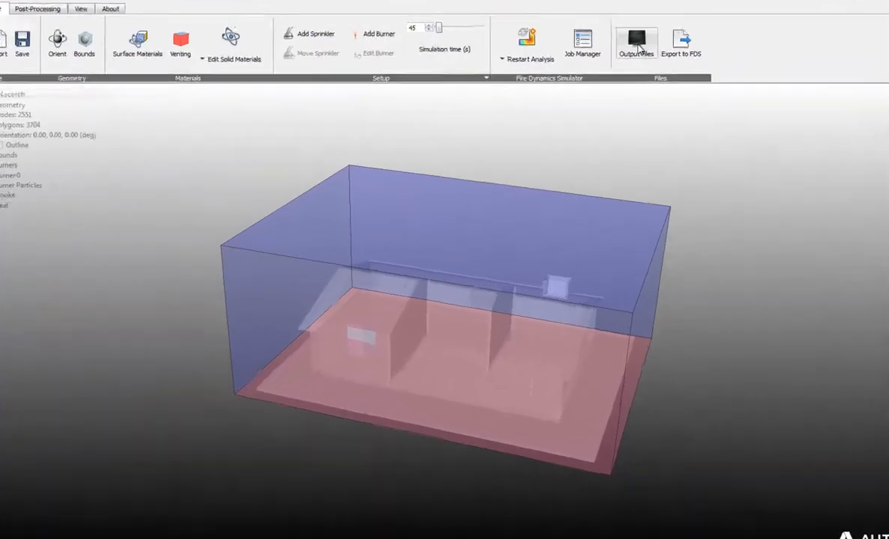
- Review the Input .FDS and Output .OUT files of the analysis
click(617, 66)
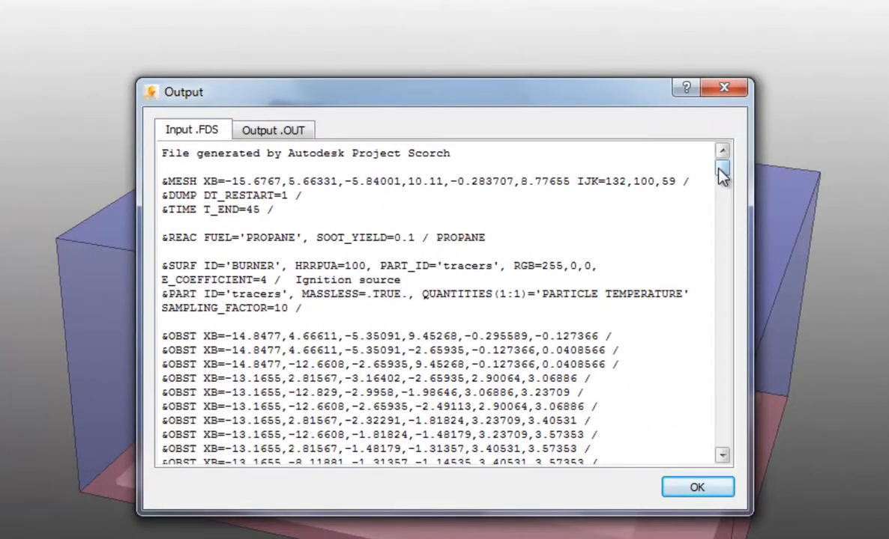
mouse_move(721, 173)
mouse_down()
mouse_move(721, 222)
mouse_move(728, 168)
mouse_up()
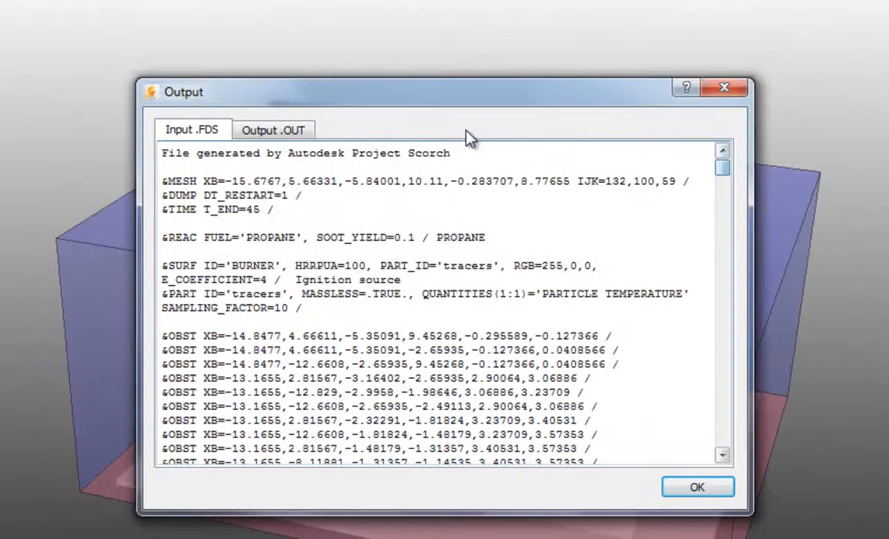
click(288, 133)
drag(725, 176, 733, 283)
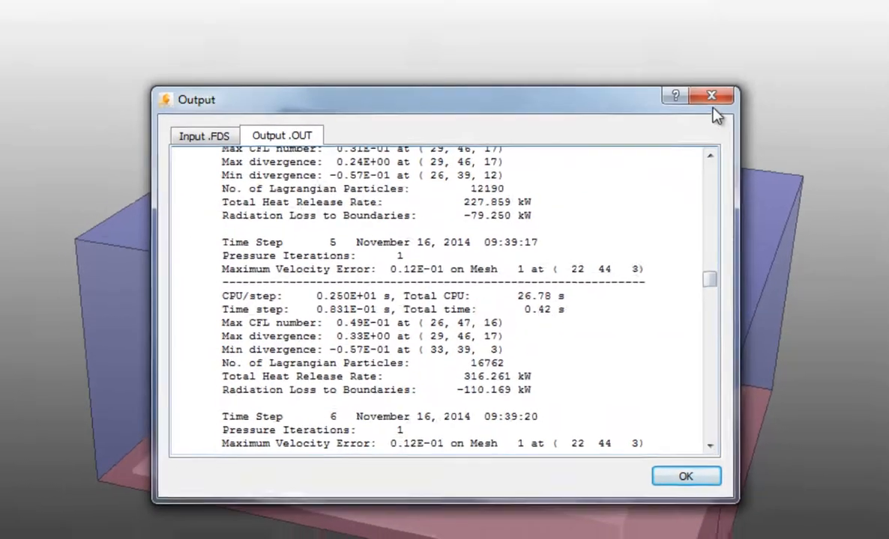
click(724, 88)
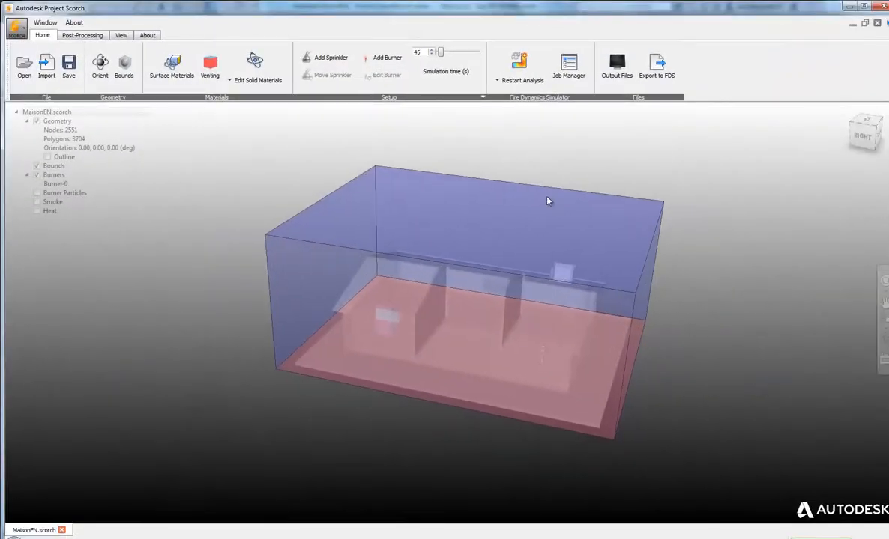
- Display the heat results and start their animation at x1 speed
scroll(565, 214, up, 2)
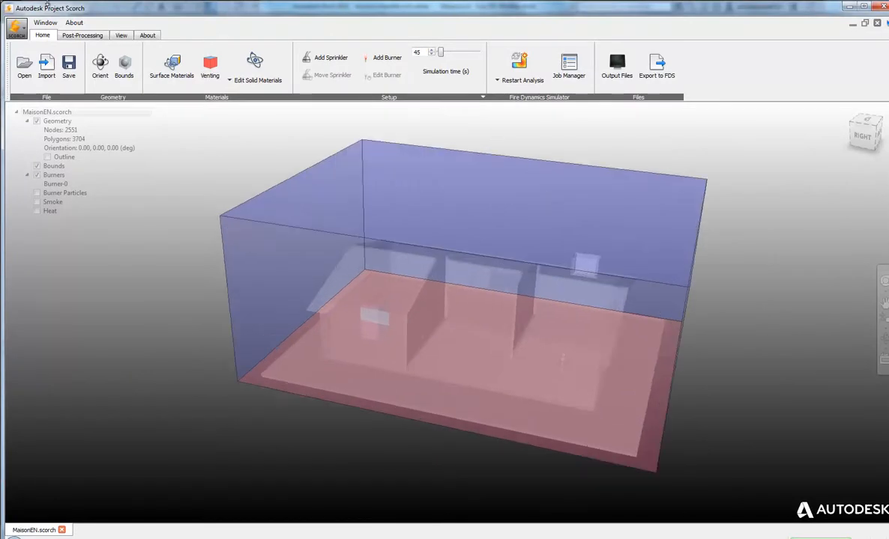
click(80, 39)
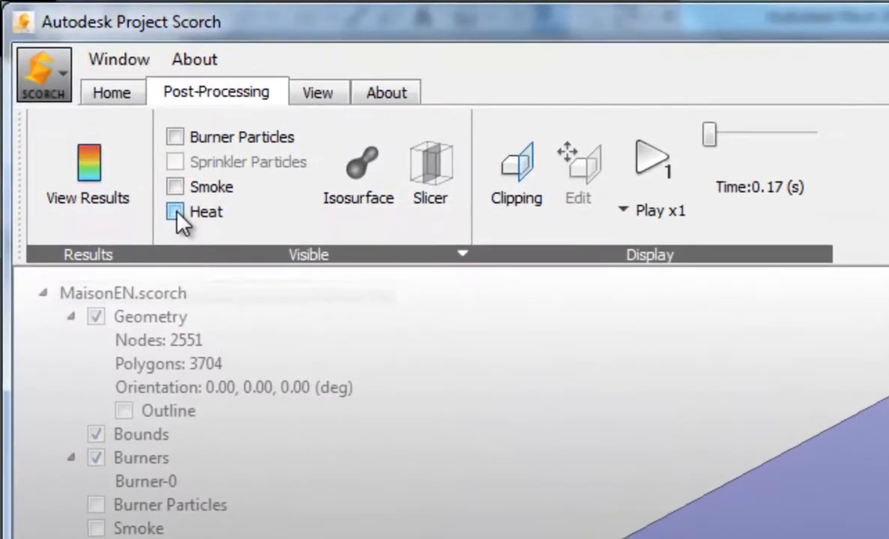
click(88, 107)
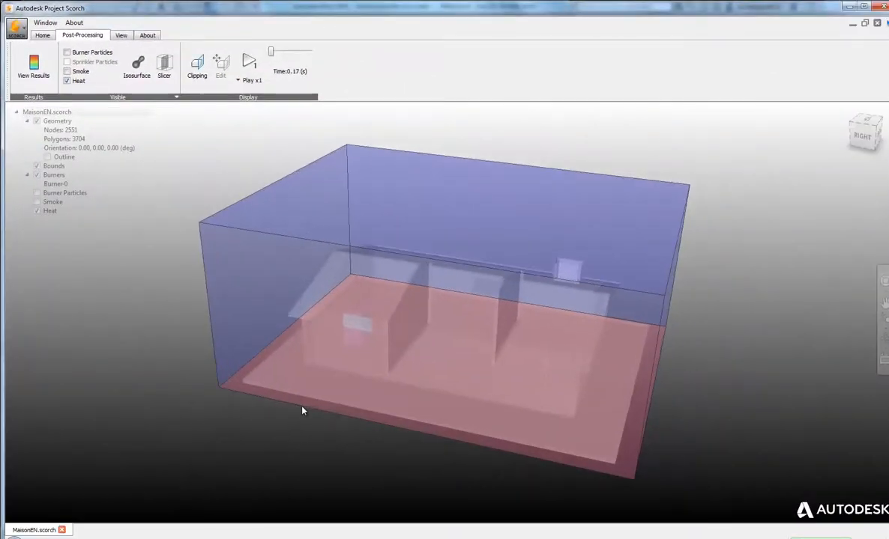
click(250, 64)
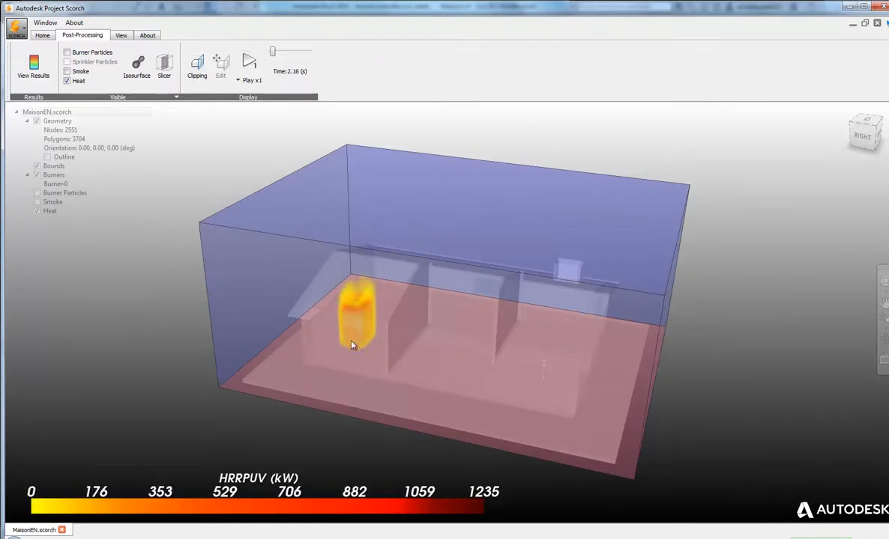
- Examine the flames around the burner up close and play the heat animation at x4 speed
scroll(373, 368, up, 3)
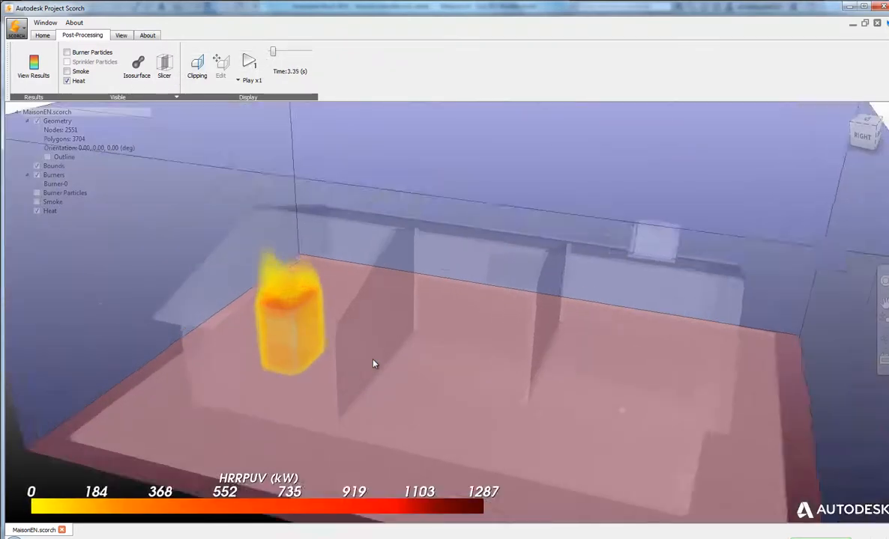
middle_drag(368, 337, 496, 296)
drag(497, 297, 470, 305)
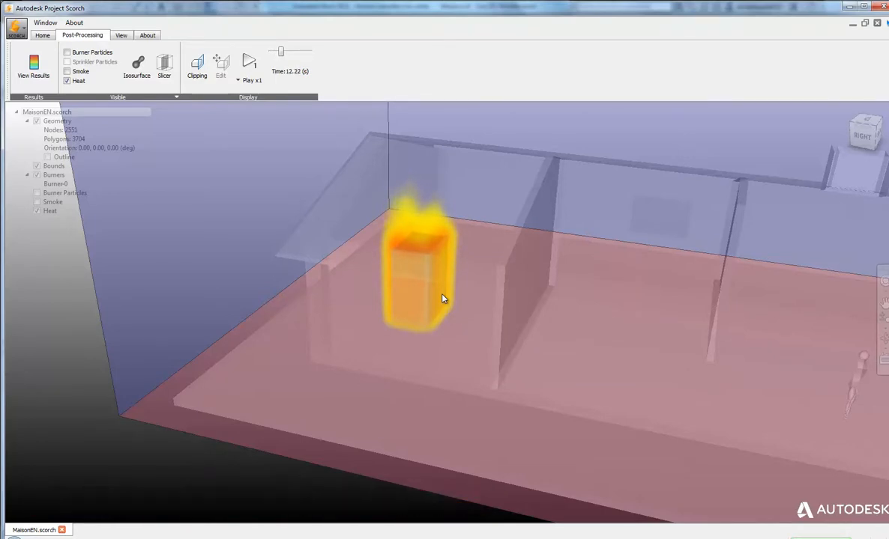
scroll(426, 233, up, 2)
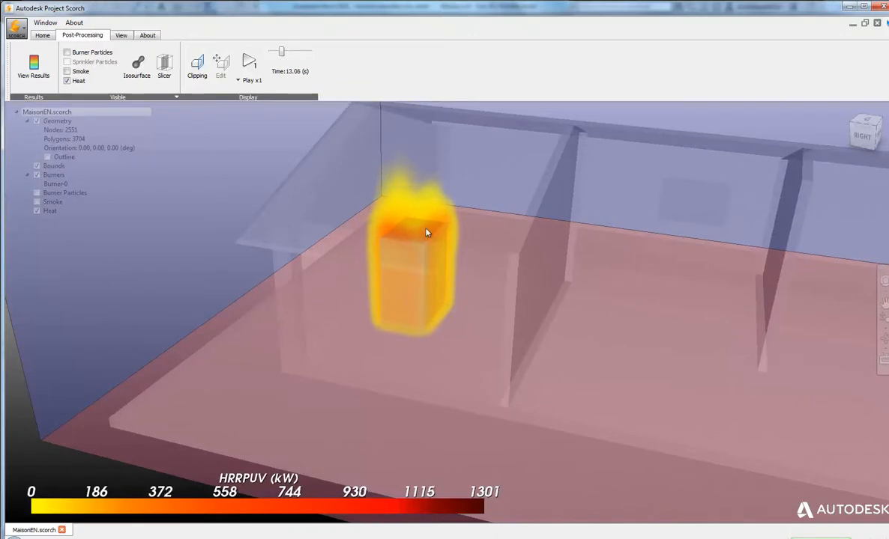
click(253, 80)
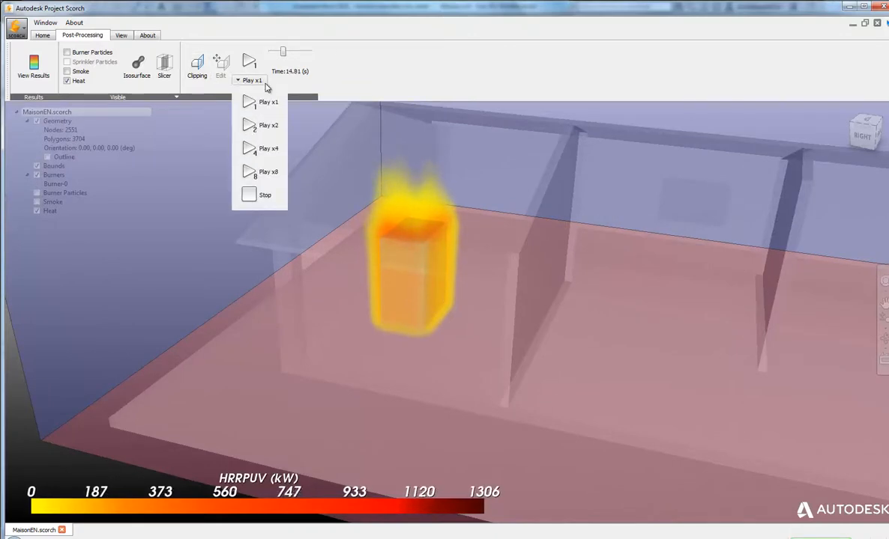
click(255, 148)
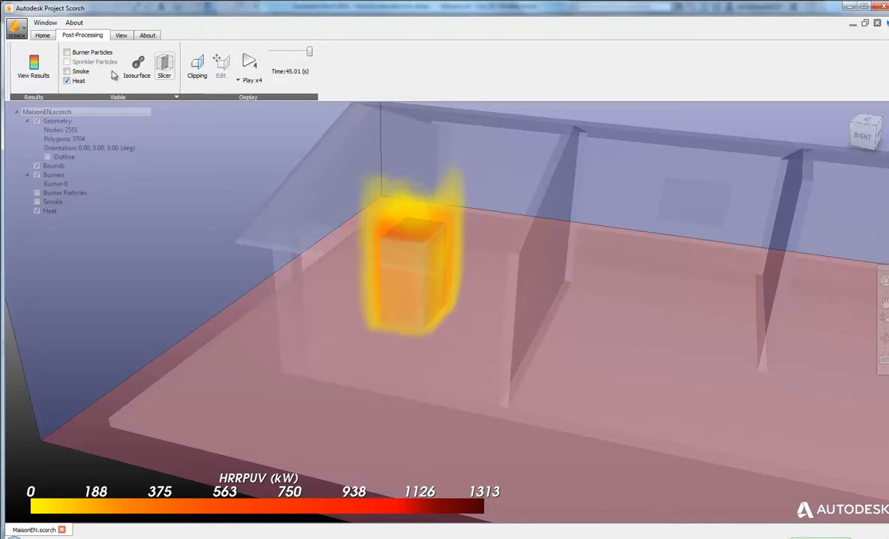
- Play the smoke results instead of the heat results at x4 speed and hide the bounds
click(67, 81)
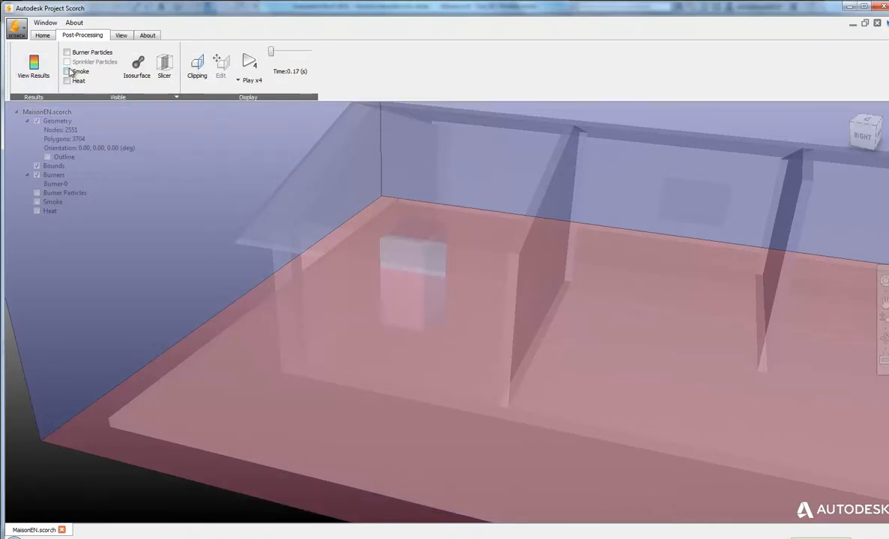
click(67, 71)
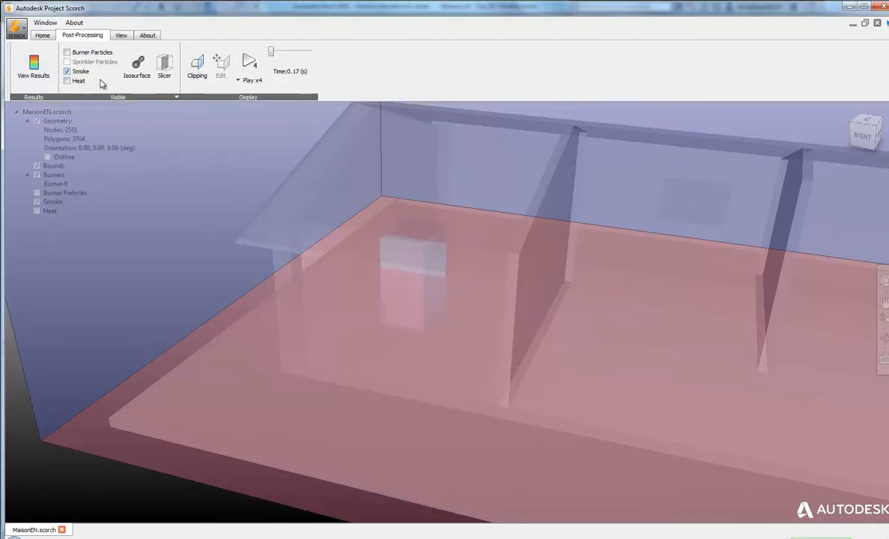
click(251, 62)
middle_drag(351, 237, 306, 229)
scroll(306, 229, down, 3)
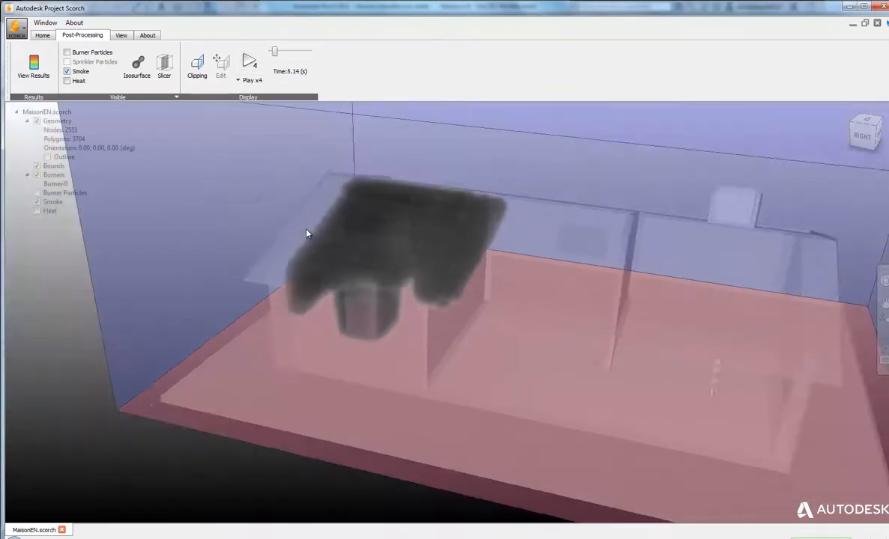
scroll(306, 234, down, 5)
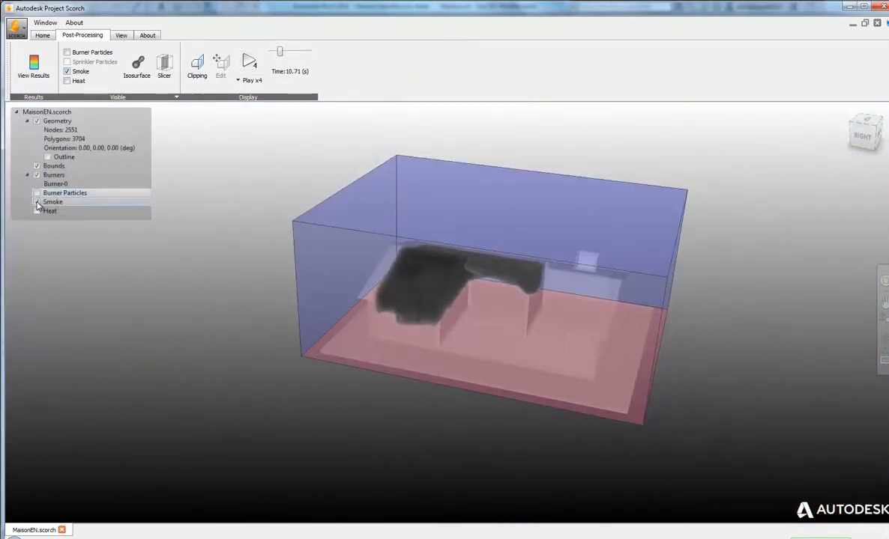
click(37, 165)
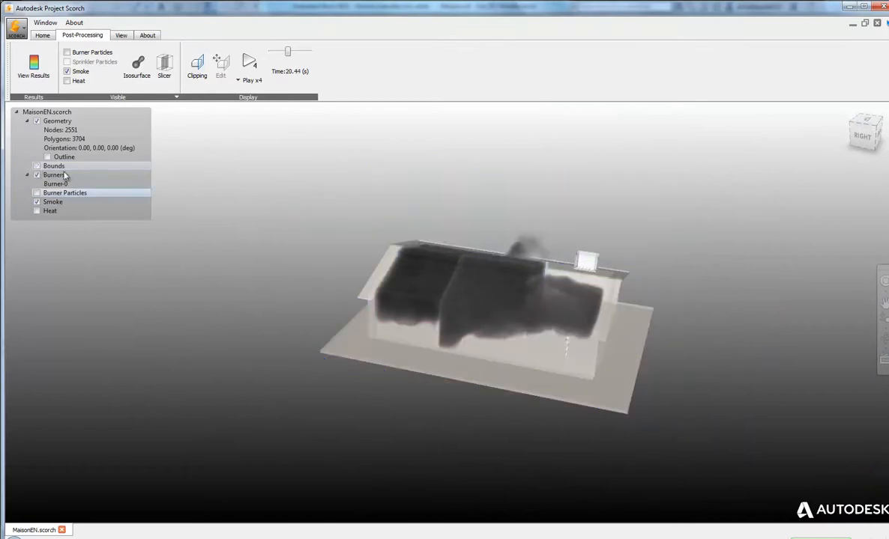
- Inspect the smoke spread at 7.34 s, including from above, and advance the results to 28.67 s in the top view
drag(640, 273, 676, 262)
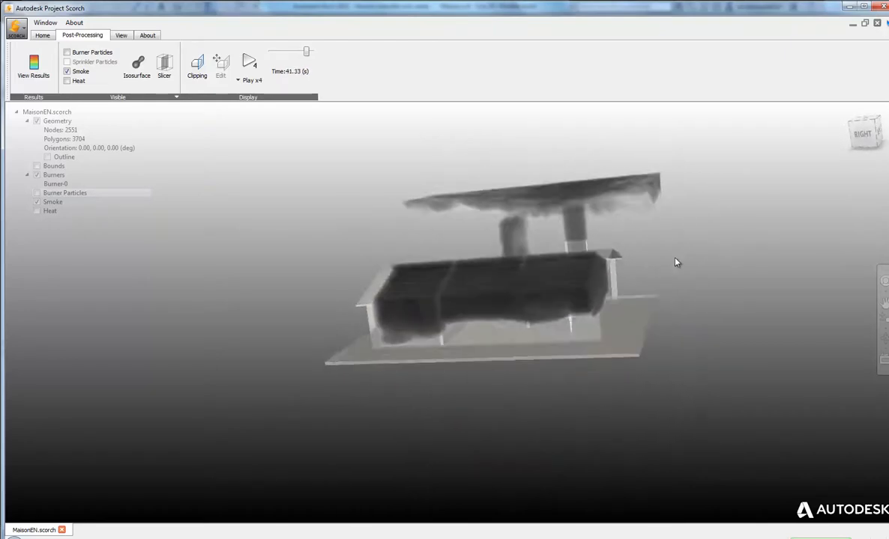
drag(311, 54, 278, 62)
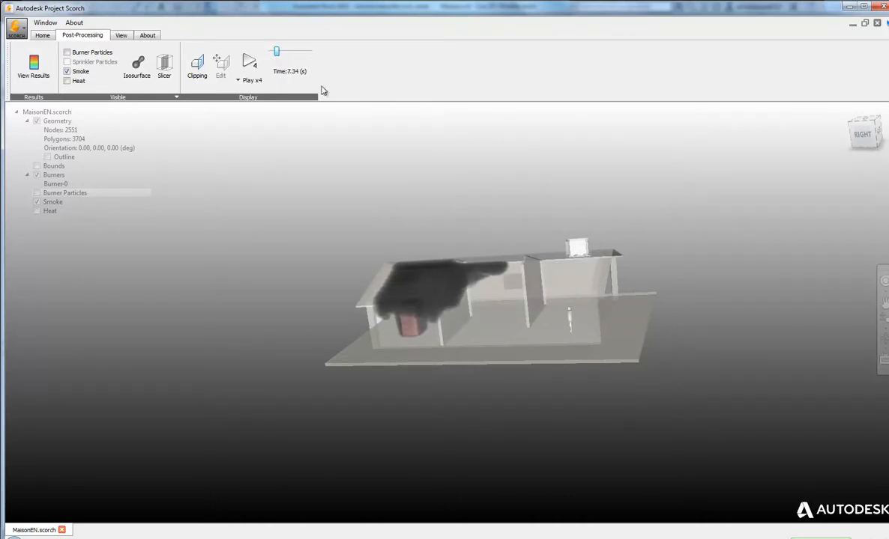
click(864, 123)
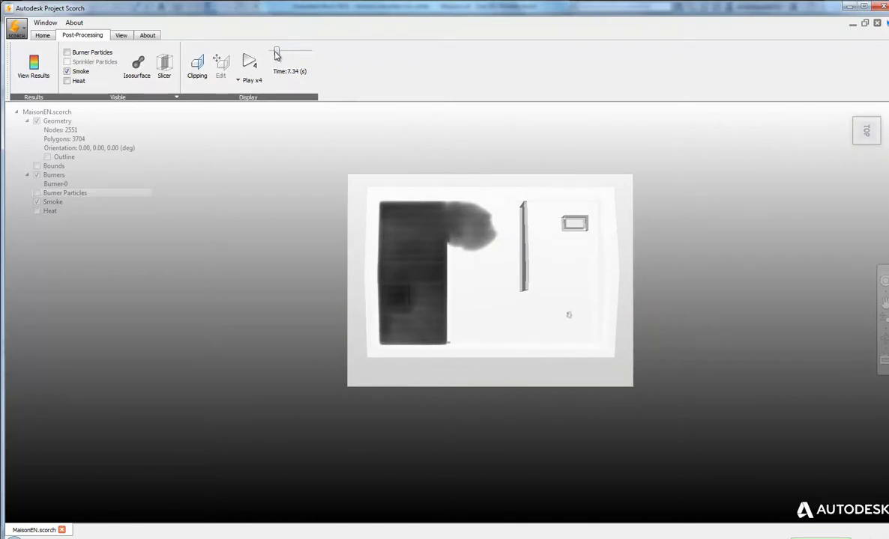
drag(277, 54, 297, 69)
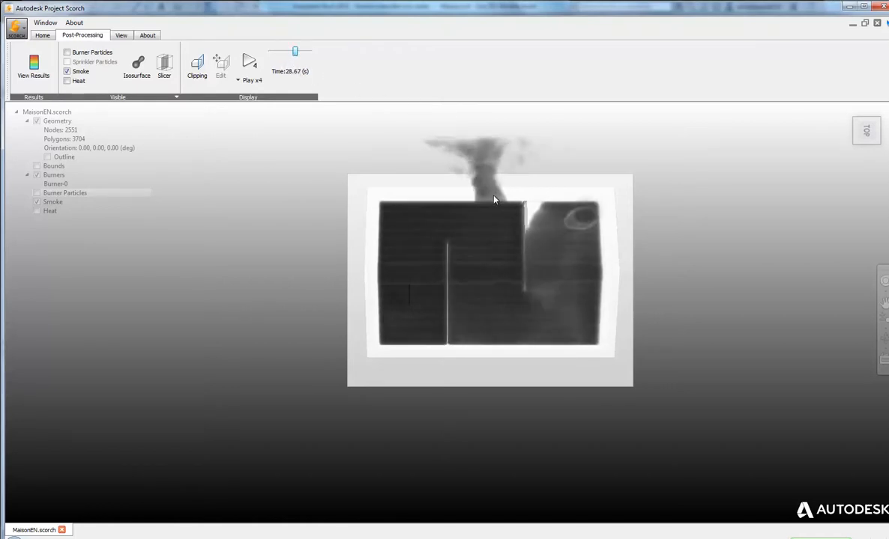
- Turn off the perspective display and view the smoke layer around the standing figure up close from the right side of the house
drag(665, 337, 616, 262)
scroll(581, 324, up, 6)
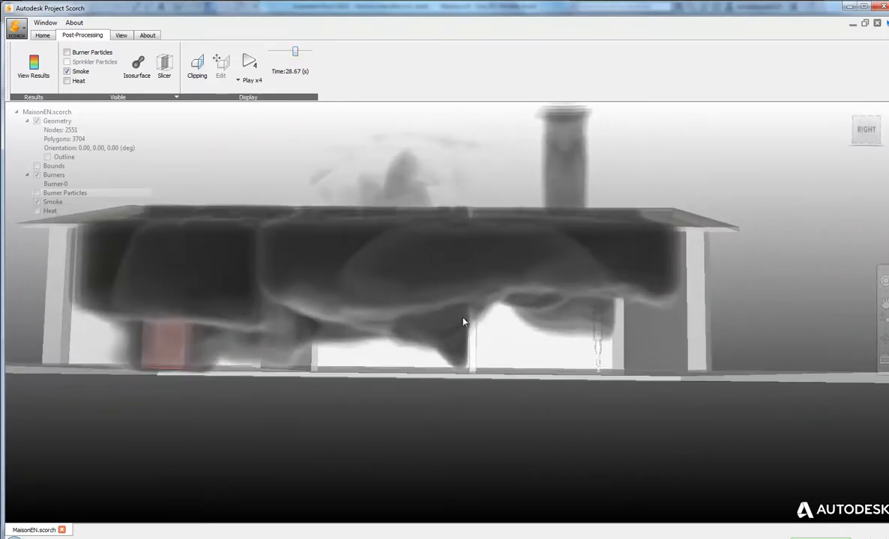
click(112, 36)
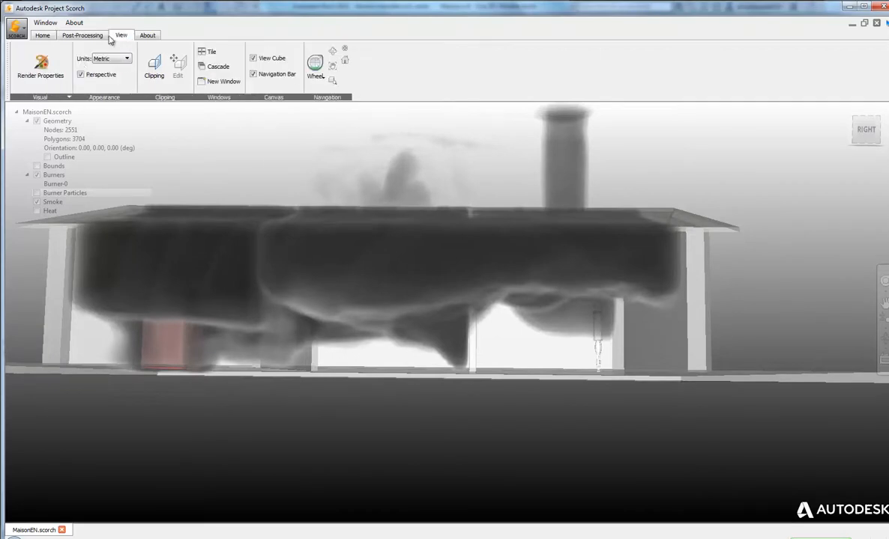
click(80, 73)
scroll(503, 349, up, 5)
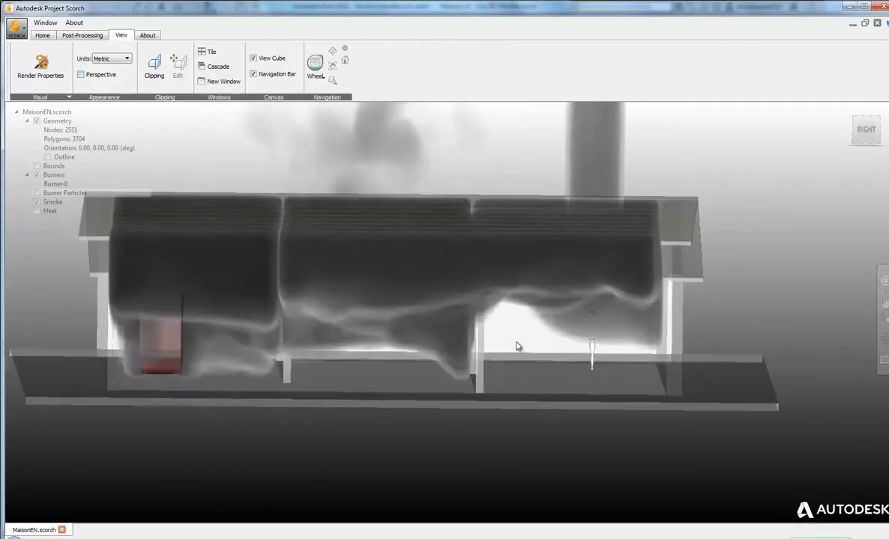
middle_drag(573, 368, 584, 376)
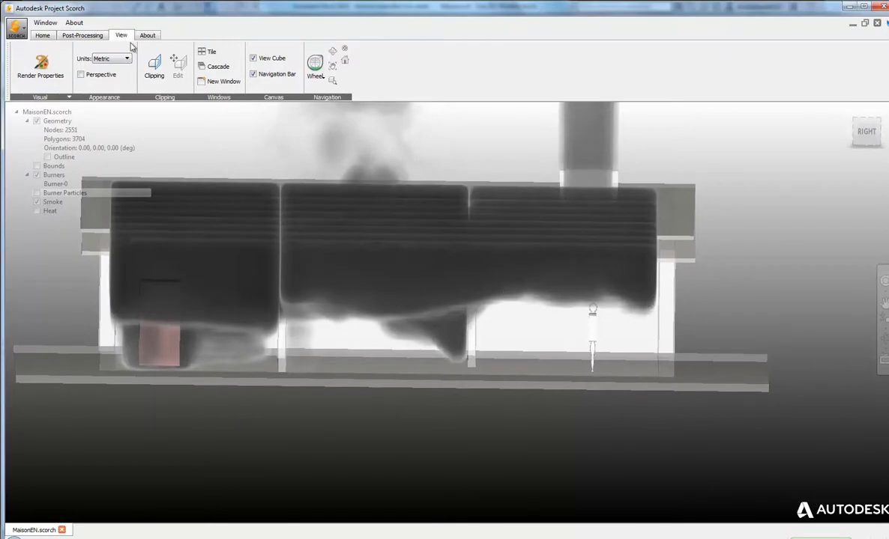
- Advance the smoke results to 39.66 s and examine the smoke from the side and from an angled view
click(82, 36)
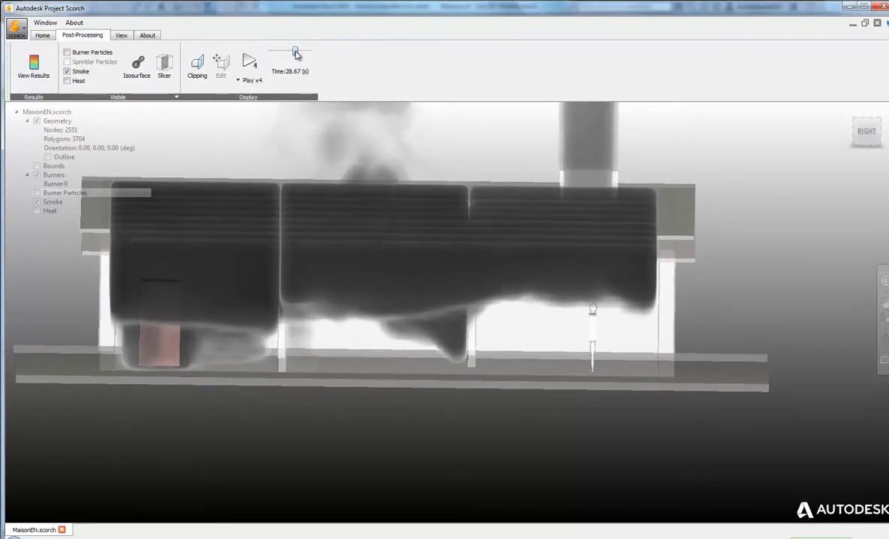
drag(296, 54, 306, 55)
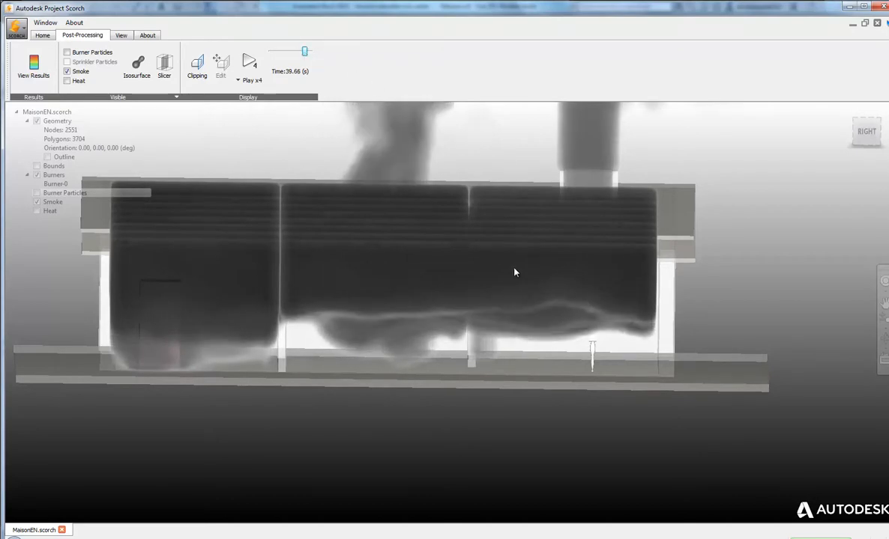
middle_drag(457, 179, 440, 362)
scroll(454, 332, down, 2)
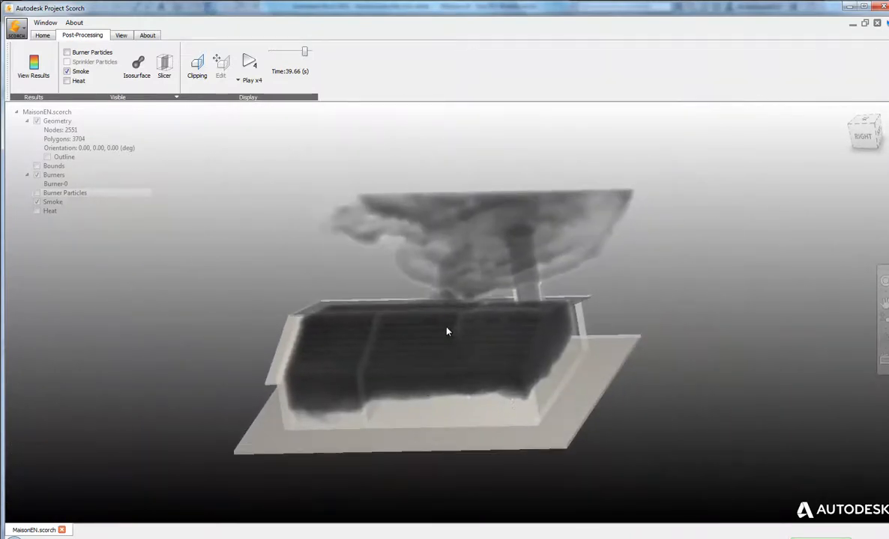
- Build the smoke isosurface, examine it at different times up to 45.01 s, and return the results to 0.17 s
click(135, 68)
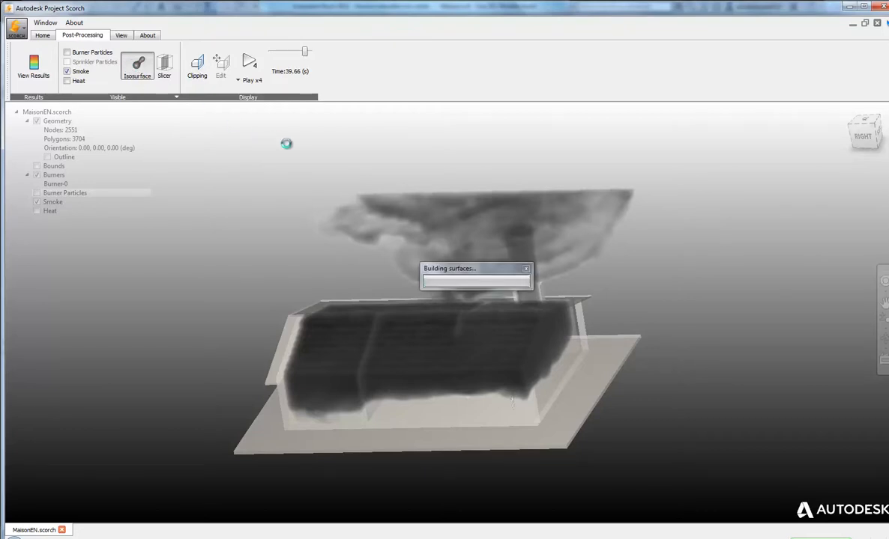
drag(306, 58, 273, 54)
drag(443, 225, 460, 460)
middle_drag(531, 309, 368, 178)
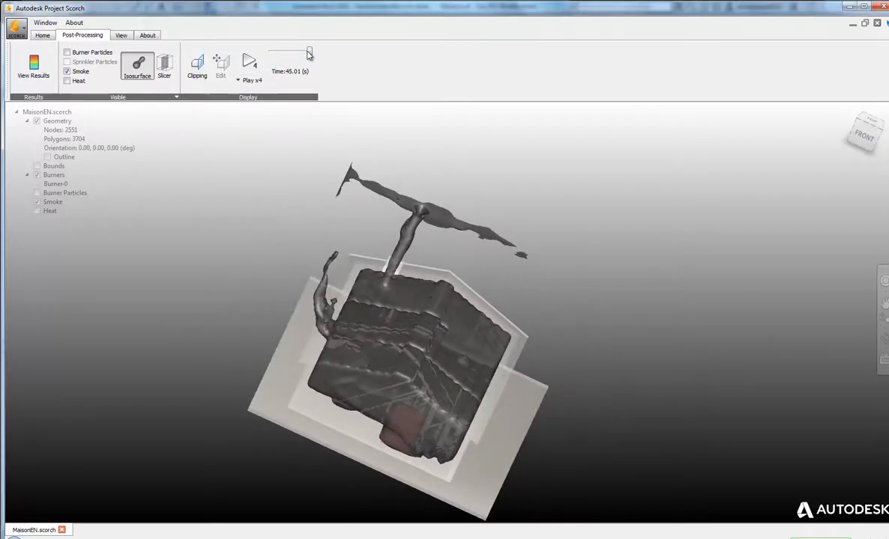
drag(311, 55, 264, 76)
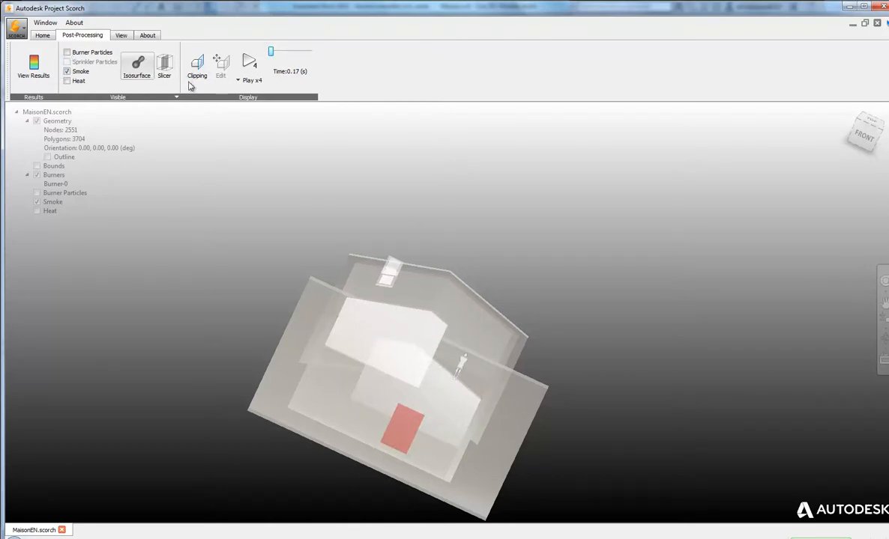
- Show the burner particles instead of the smoke, examine their spread through the house at x4 speed, and hide them
click(66, 53)
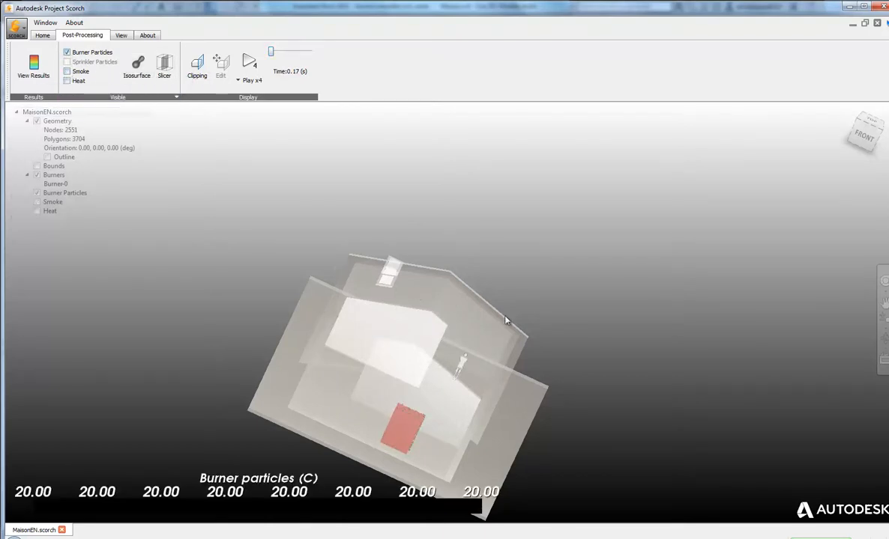
drag(562, 464, 256, 443)
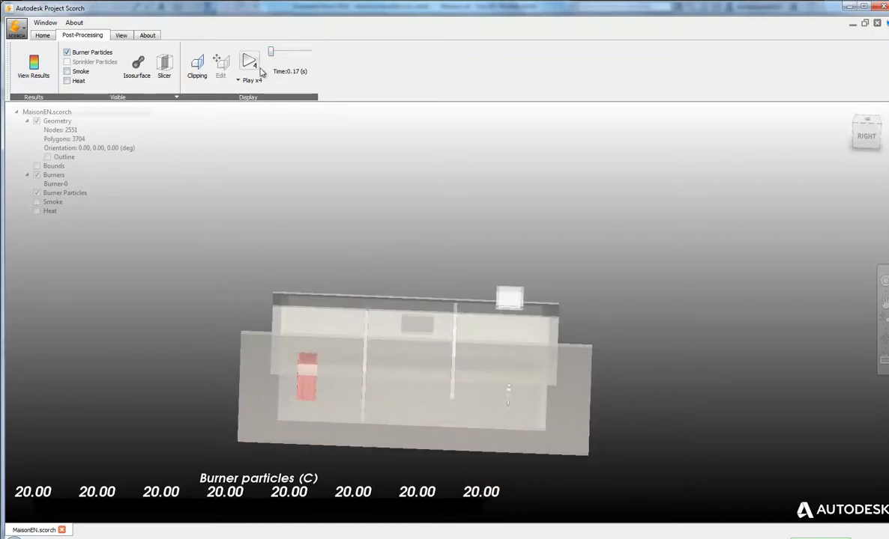
drag(356, 143, 544, 288)
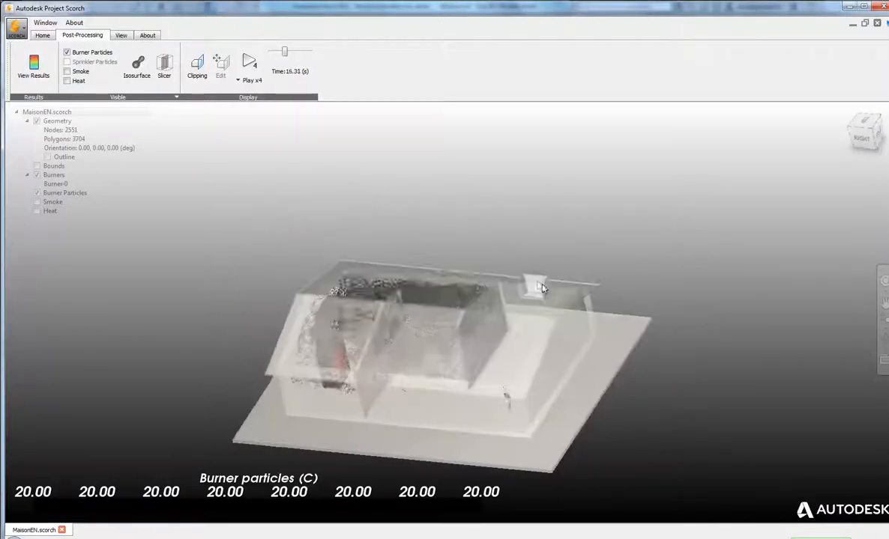
click(67, 52)
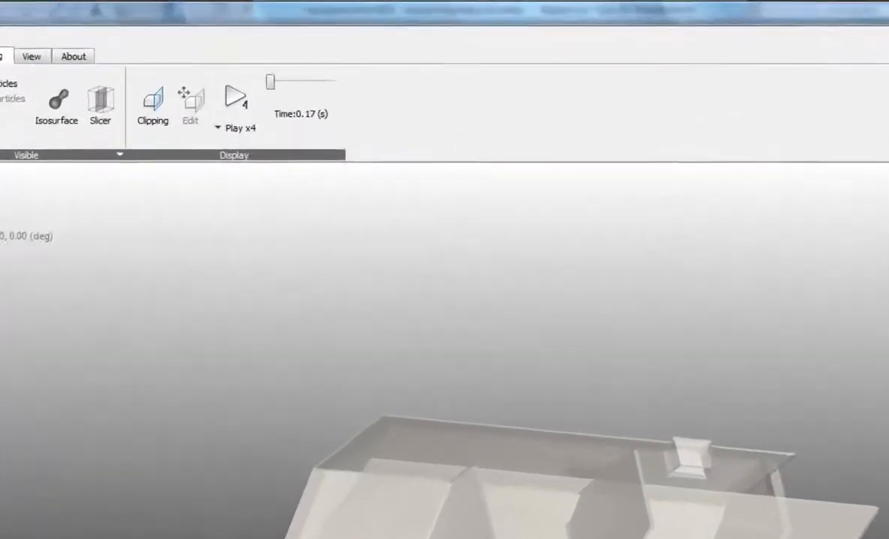
- Display the smoke results again in an angled view of the house and play their animation at x4 speed
click(41, 35)
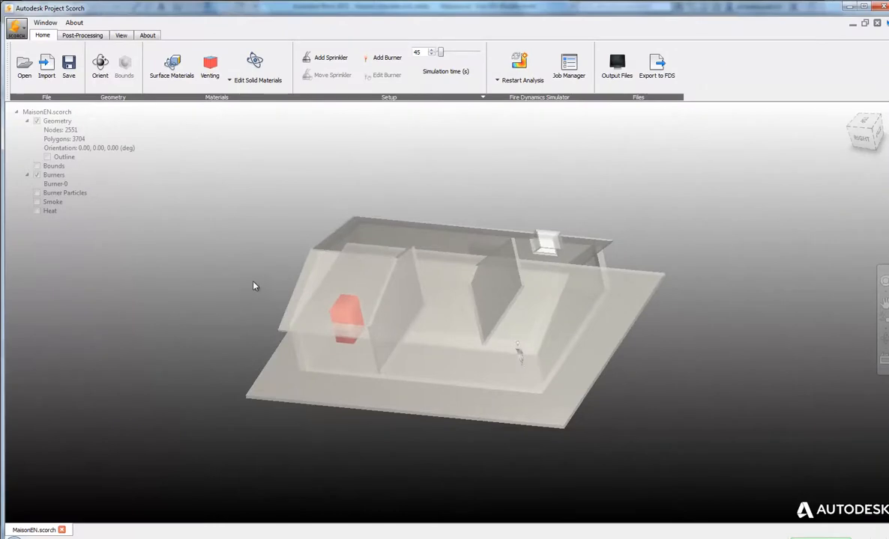
middle_drag(253, 287, 310, 313)
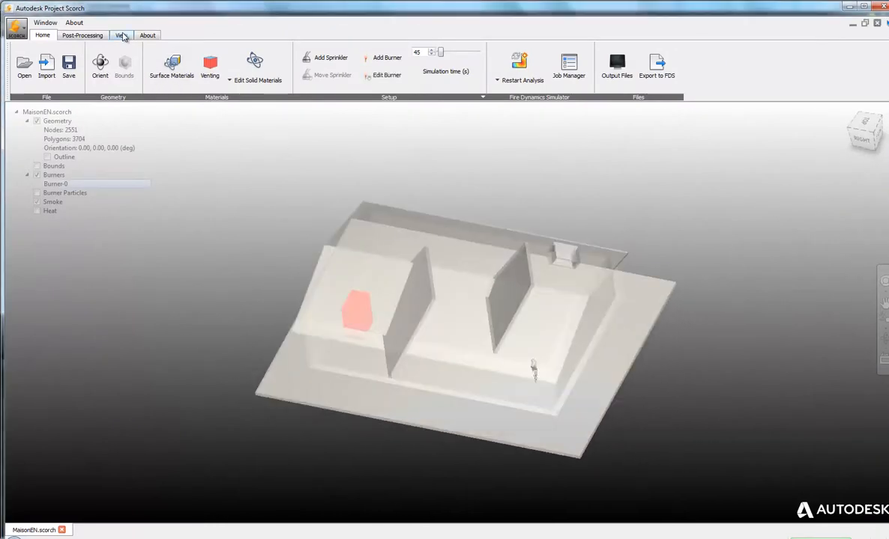
click(121, 35)
click(96, 36)
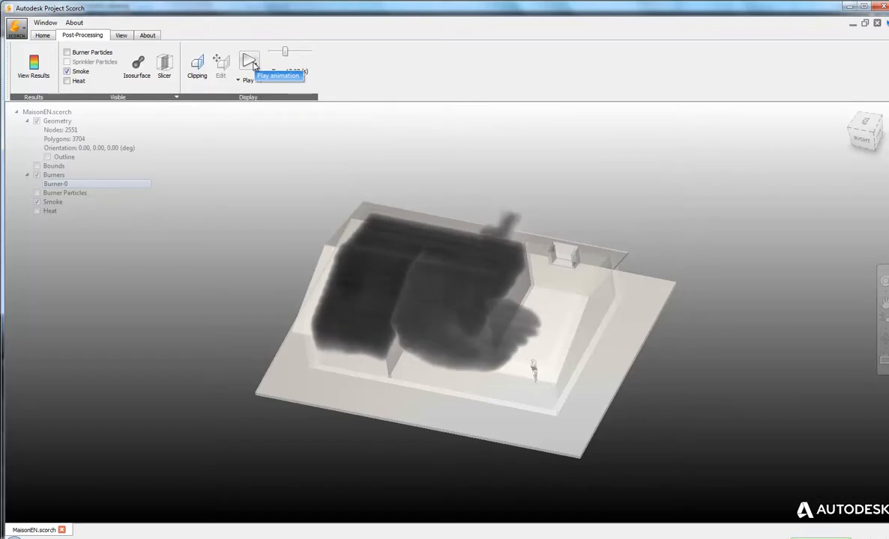
drag(225, 248, 250, 172)
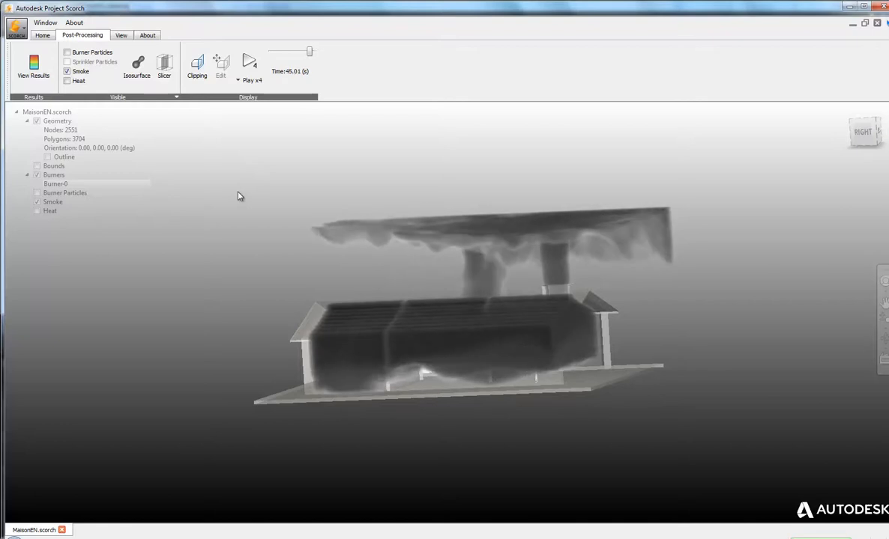
click(250, 61)
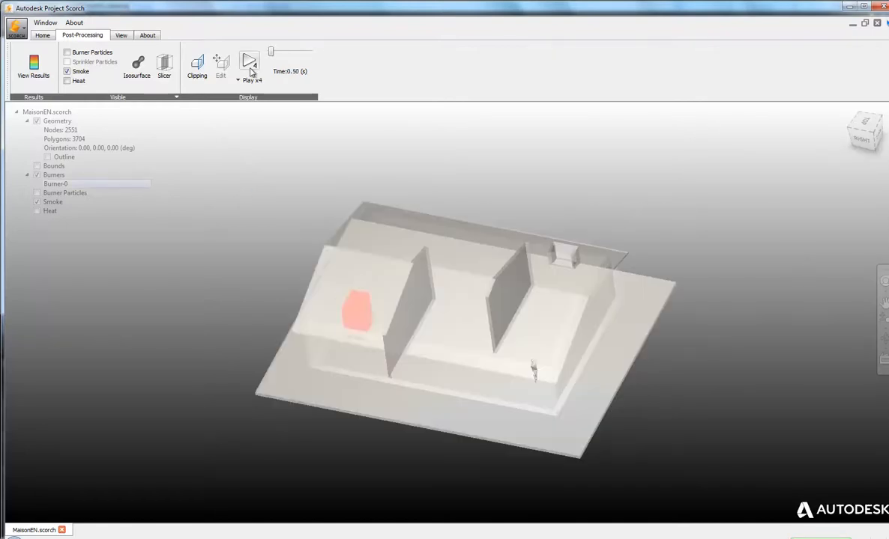